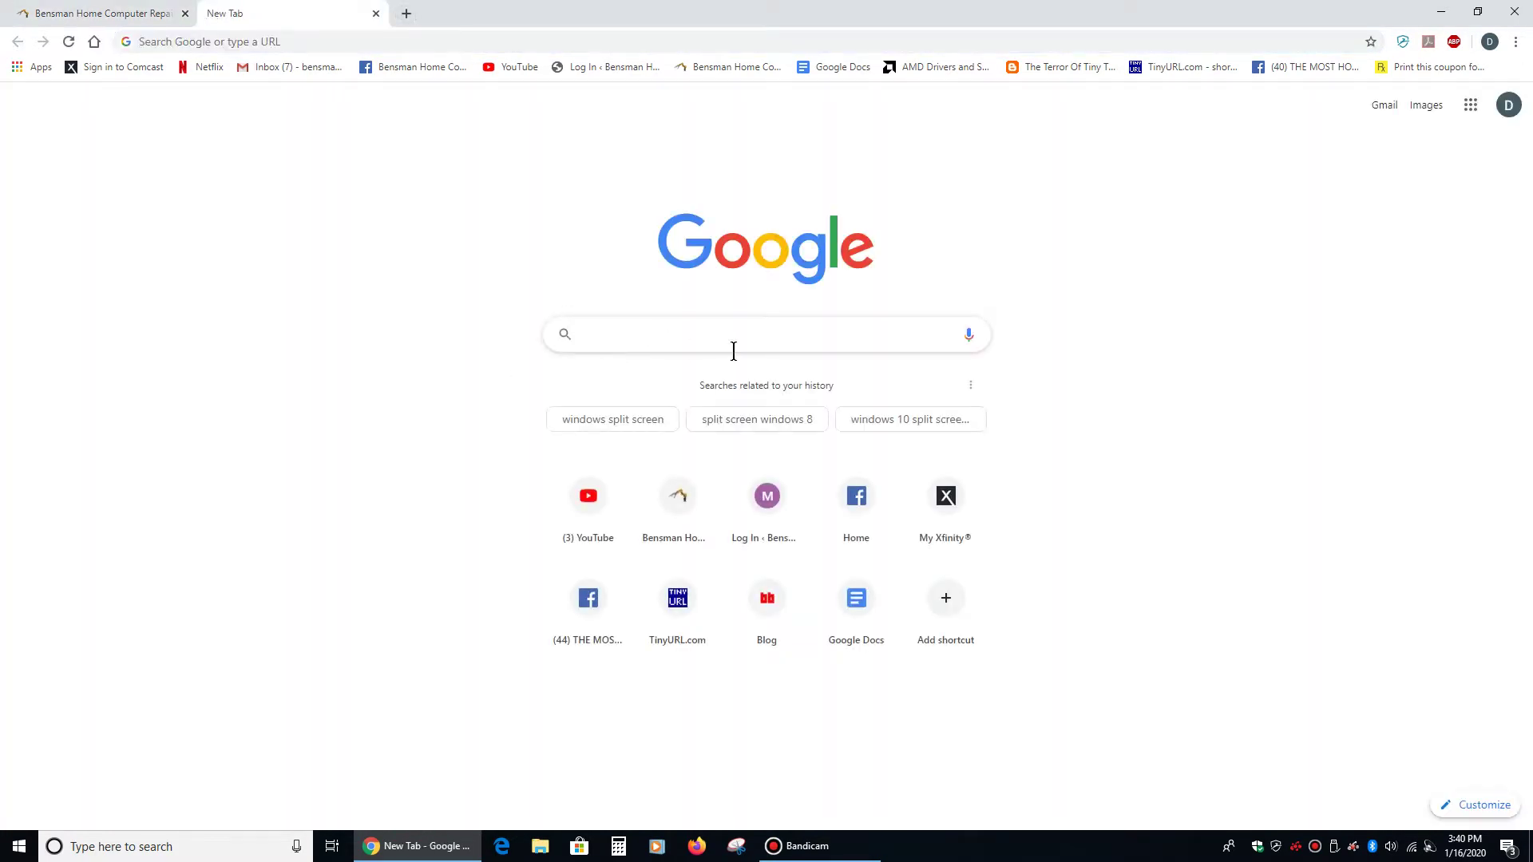
# Search 'ford' in the second tab and open the official ford.com site from the results
pyautogui.write('ford')
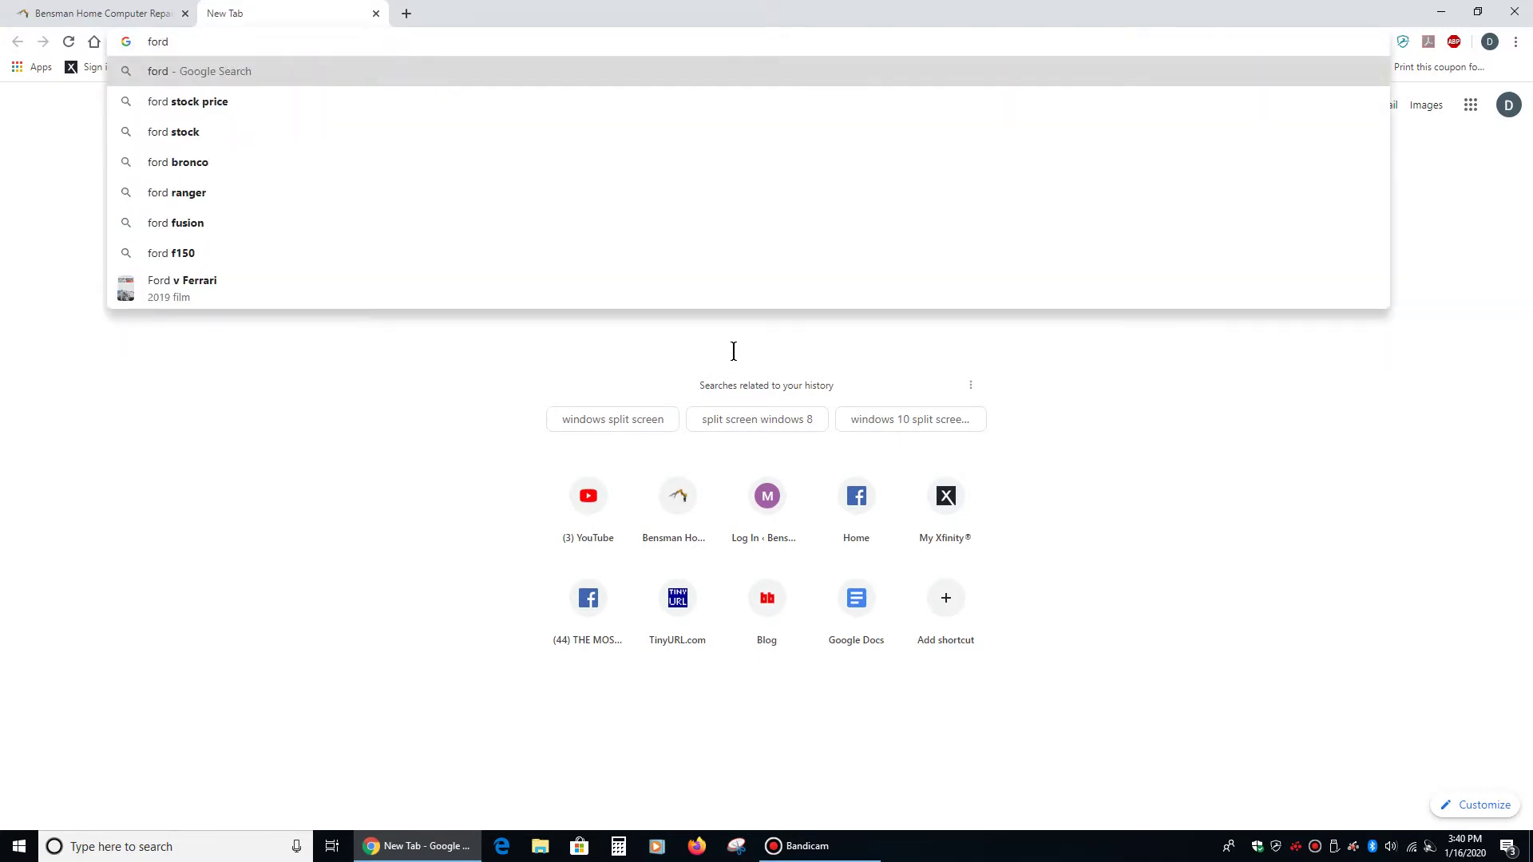
pyautogui.press('Return')
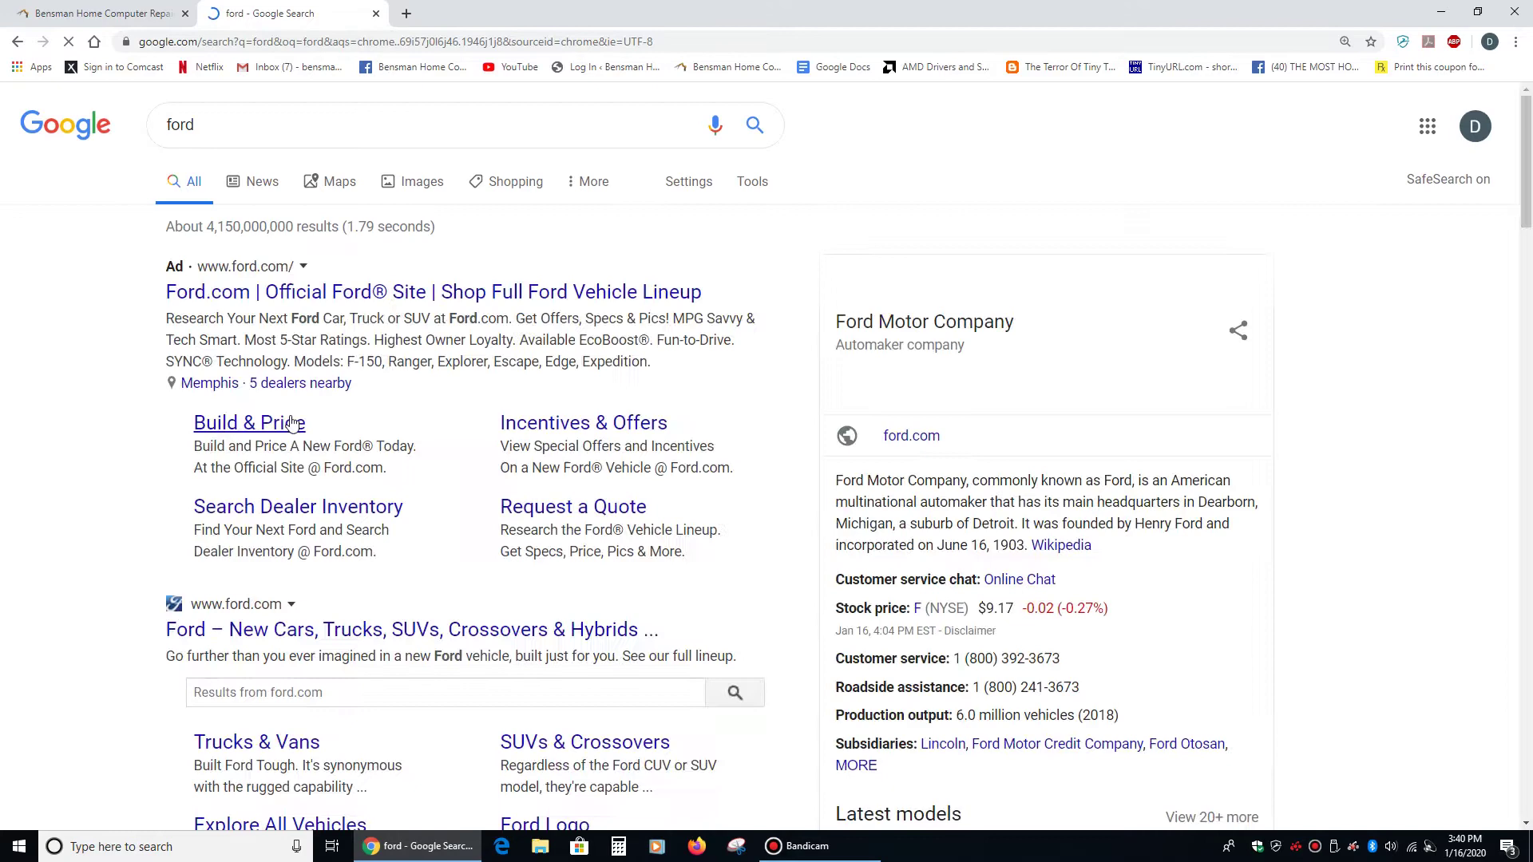
pyautogui.scroll(-2, 390, 654)
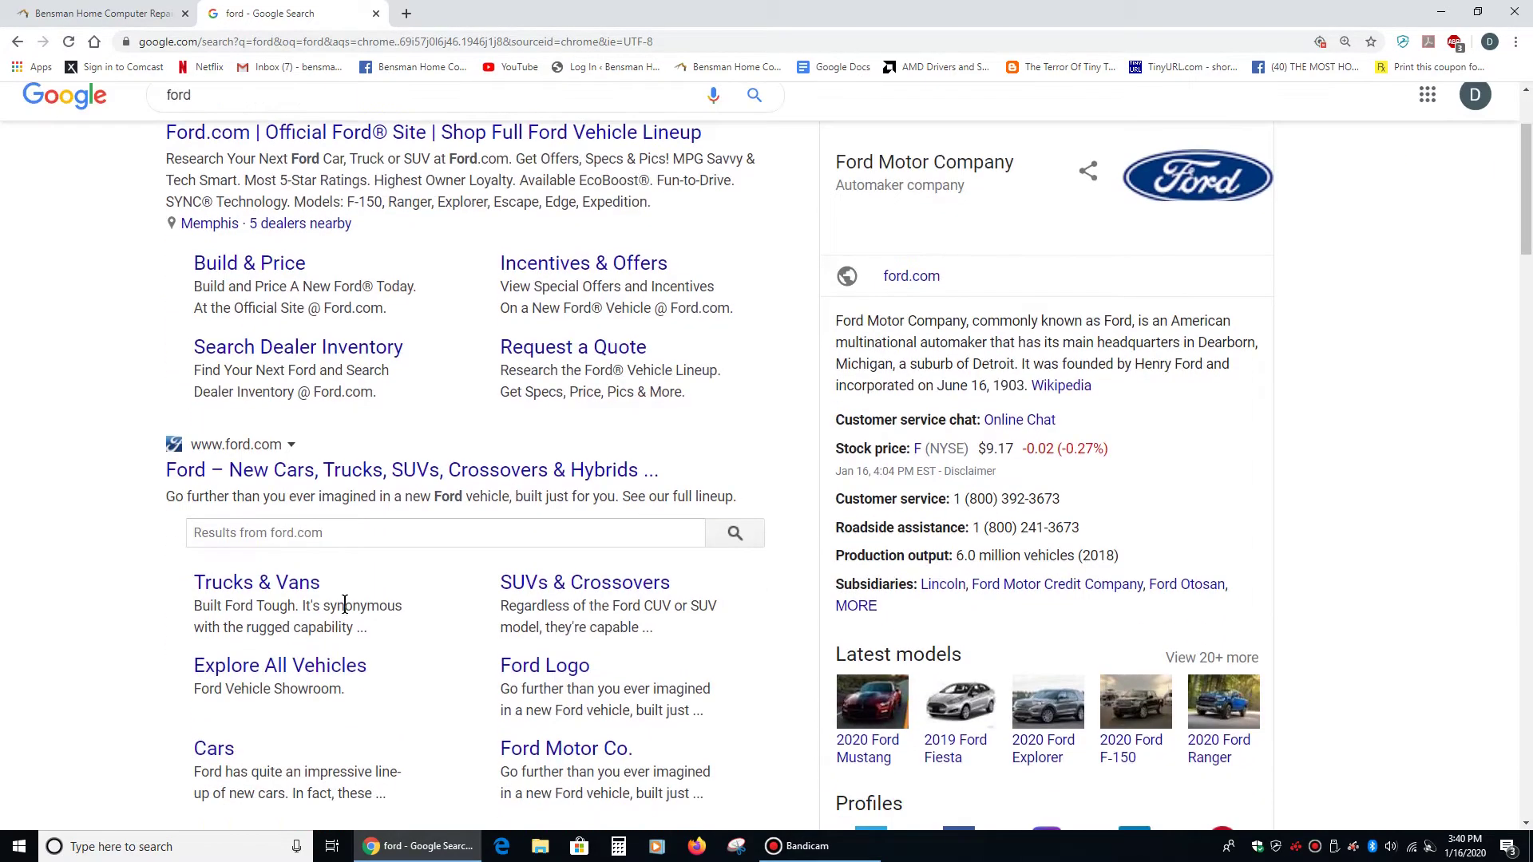
pyautogui.click(284, 475)
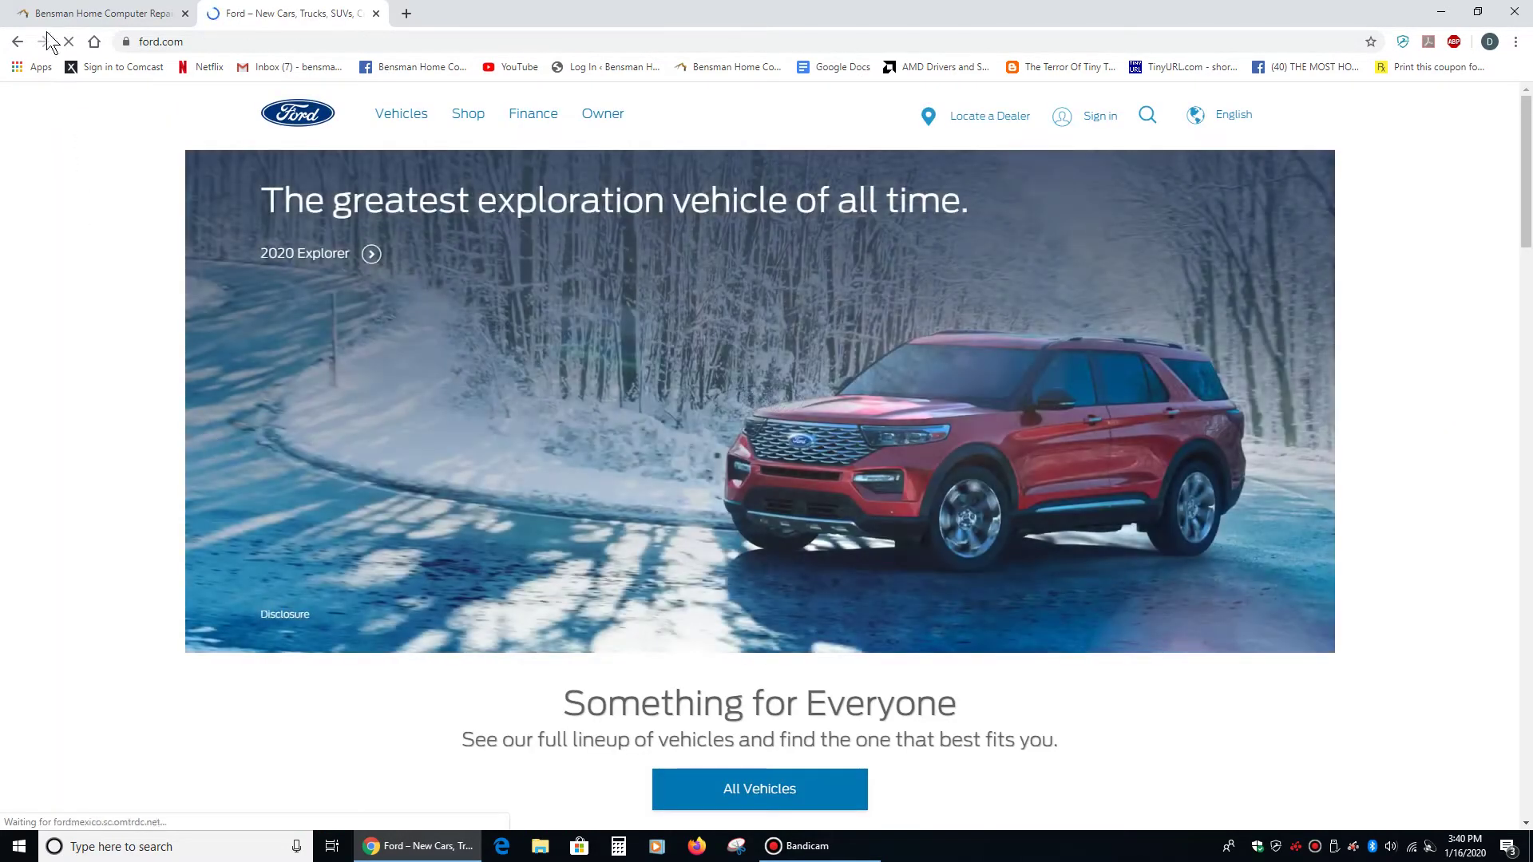
# Flip between the Bensman and Ford tabs, ending on the Bensman Home Computer Repair tab
pyautogui.click(60, 13)
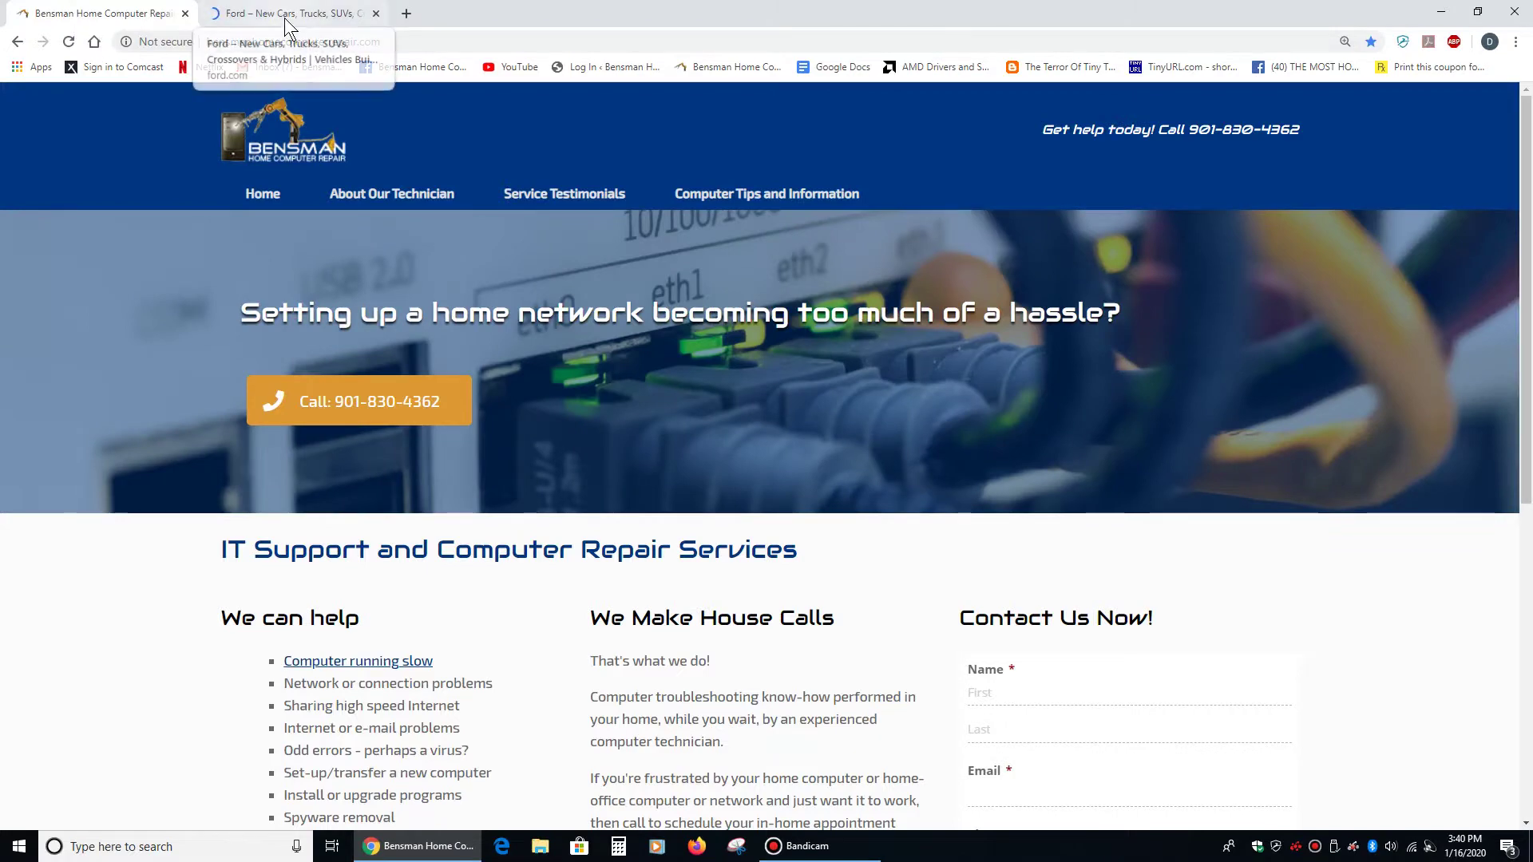
pyautogui.click(248, 13)
pyautogui.click(60, 13)
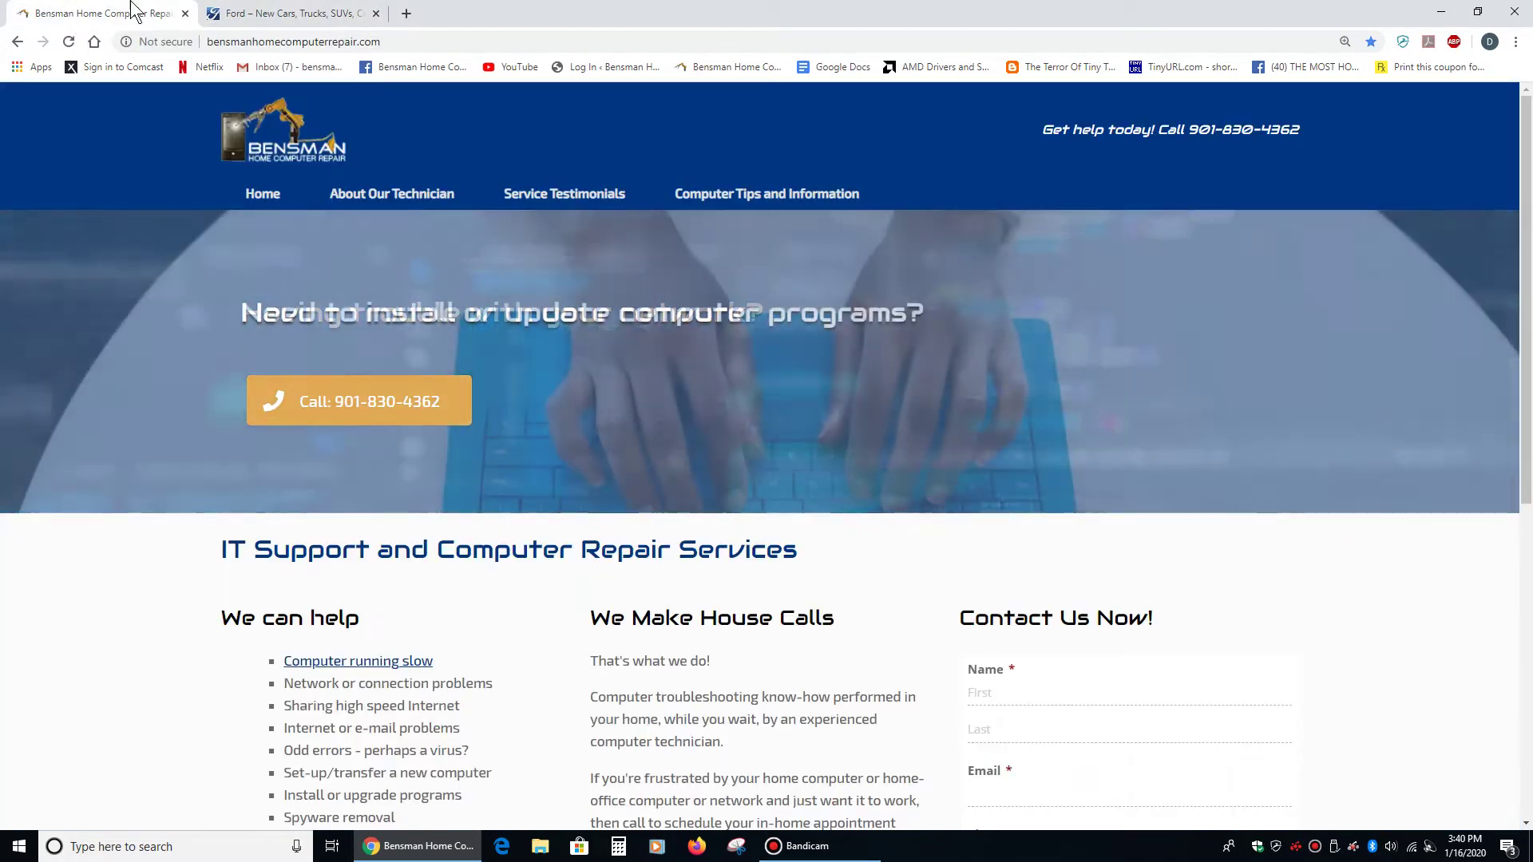
pyautogui.click(269, 15)
pyautogui.click(103, 13)
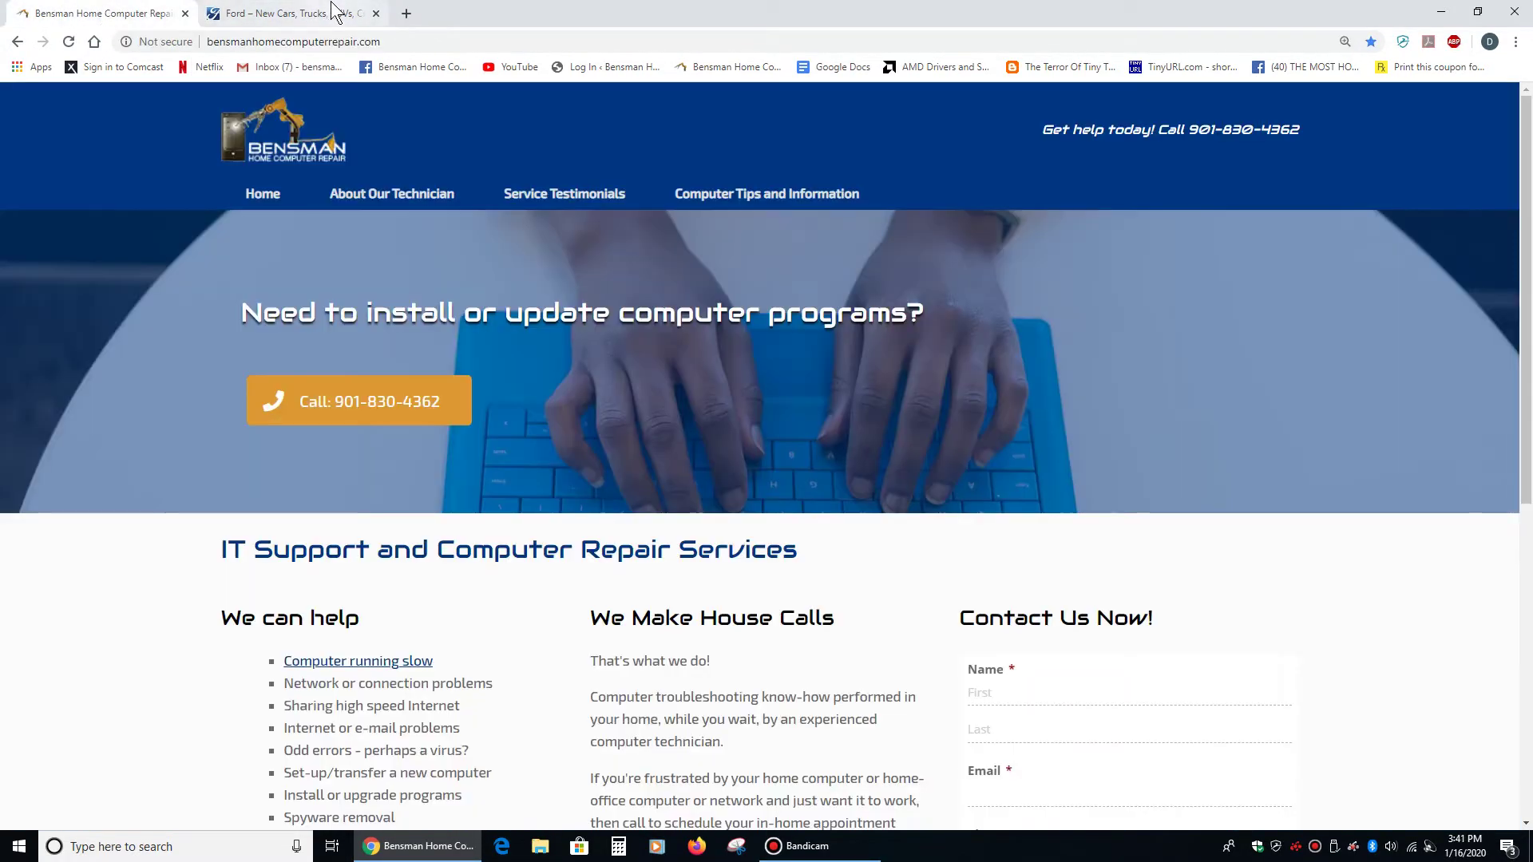
# Return to the Ford tab and tear it off the tab strip into its own Chrome window
pyautogui.click(281, 13)
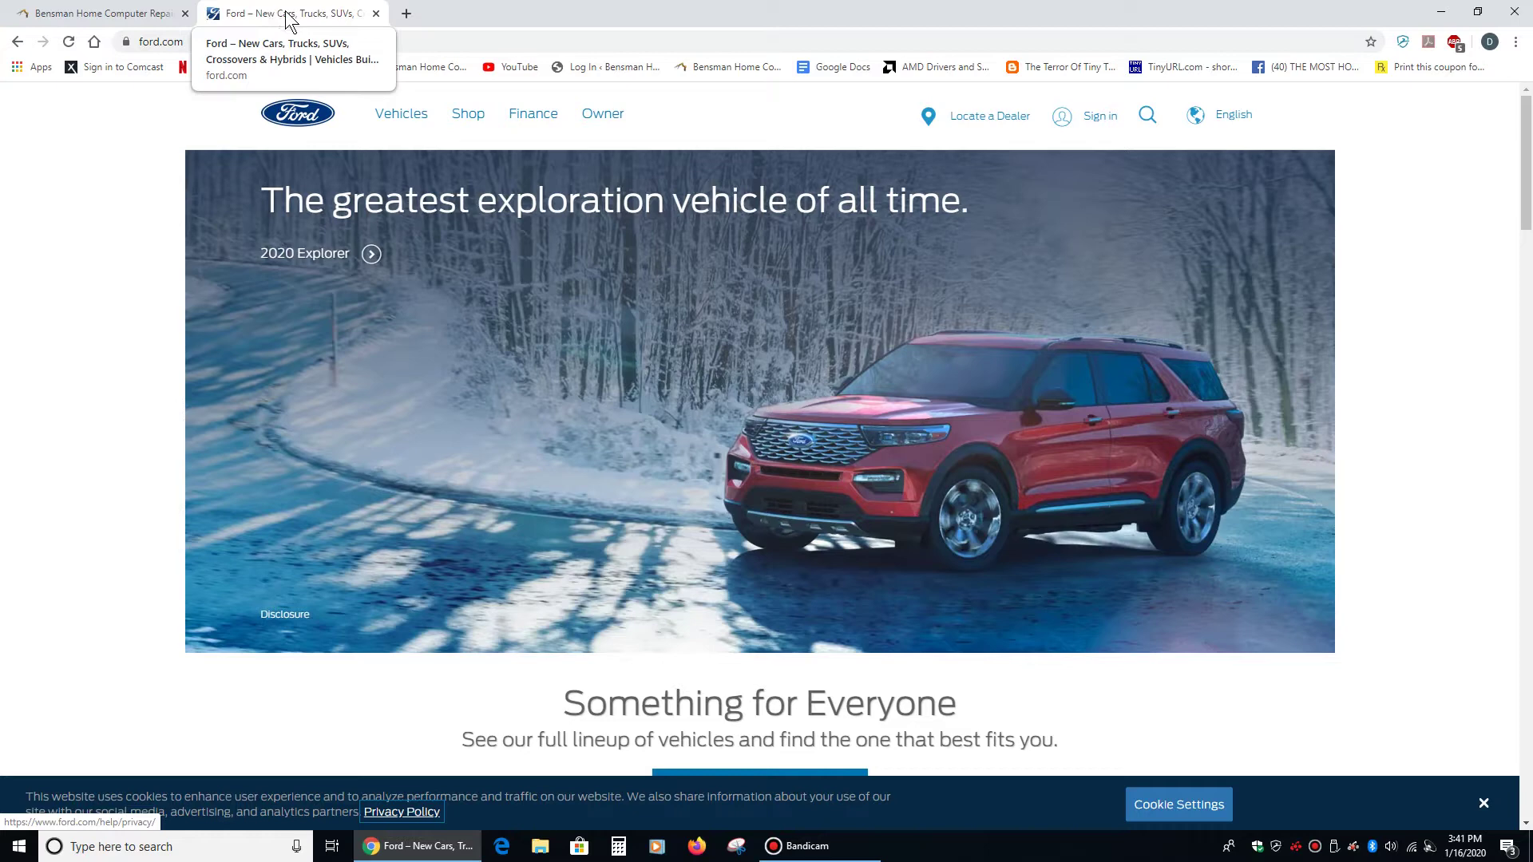
pyautogui.moveTo(289, 18); pyautogui.dragTo(443, 187)
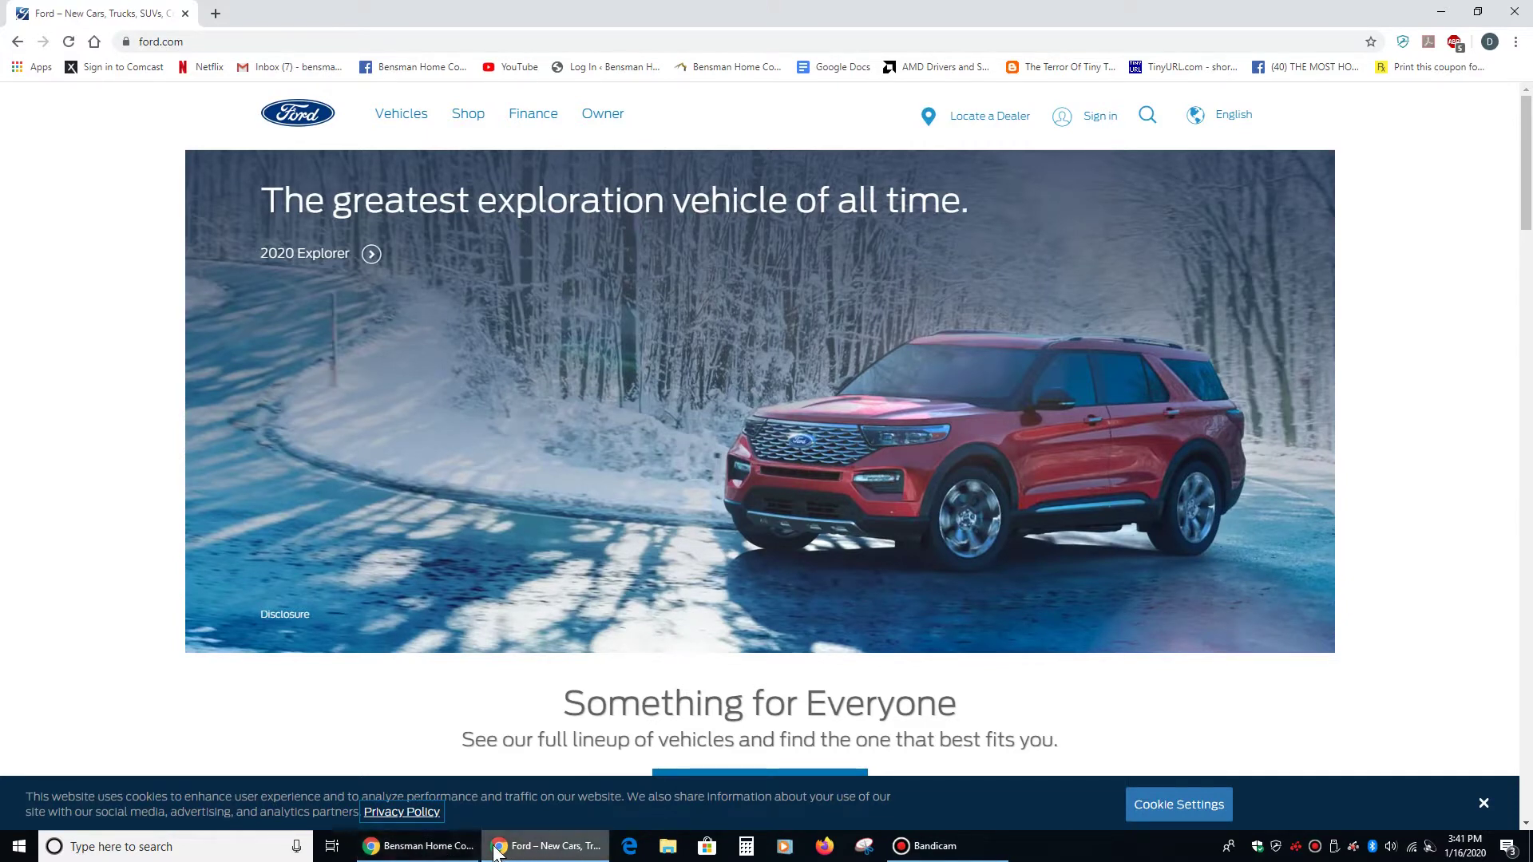
# Minimise and restore the Ford window from the taskbar, then bring the Bensman window forward
pyautogui.moveTo(411, 847)
pyautogui.click(537, 854)
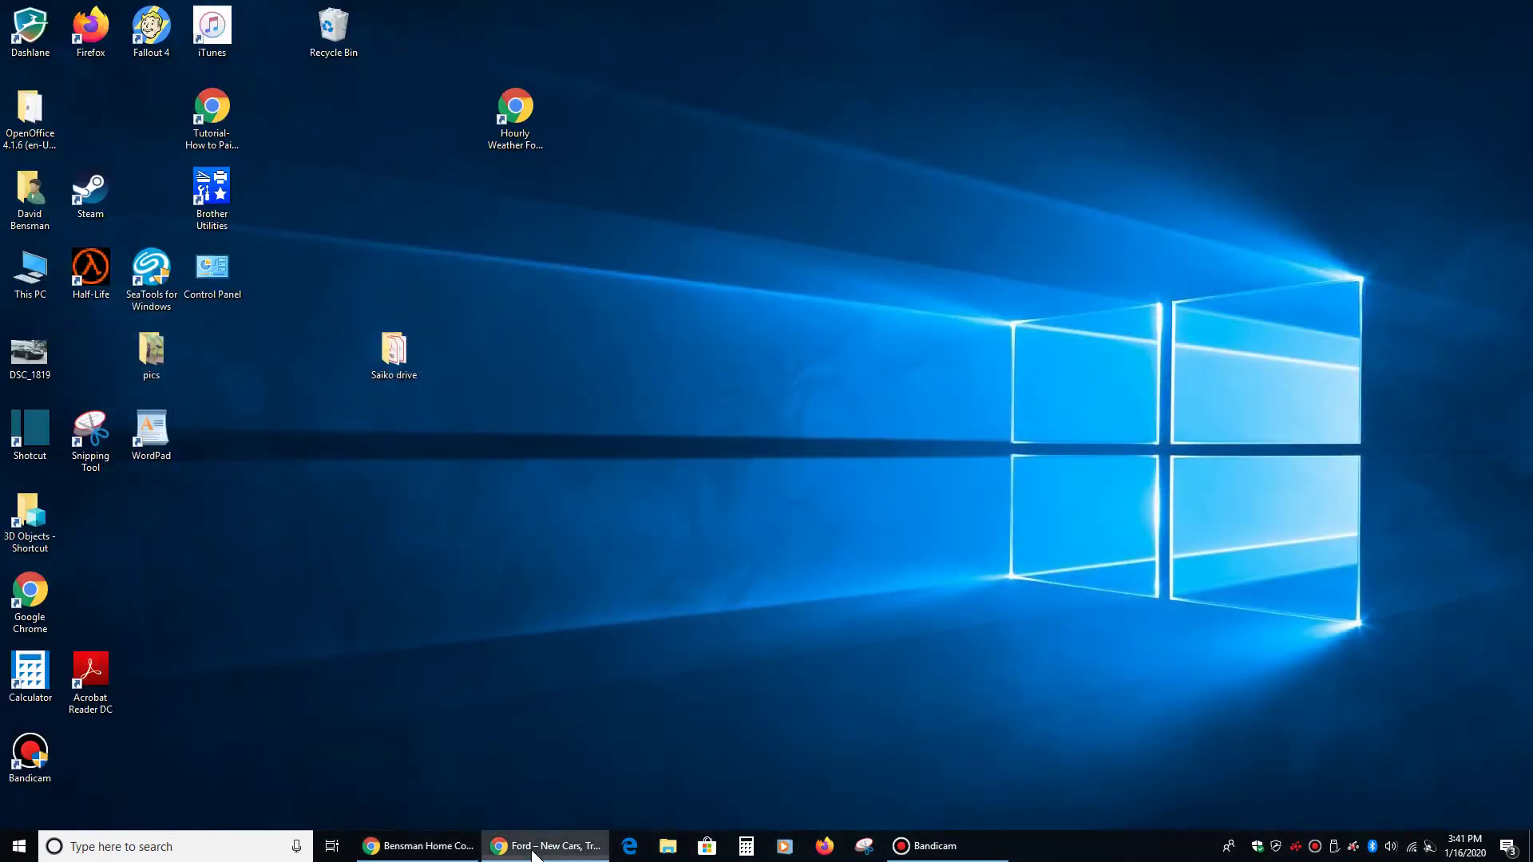
pyautogui.click(498, 851)
pyautogui.click(430, 850)
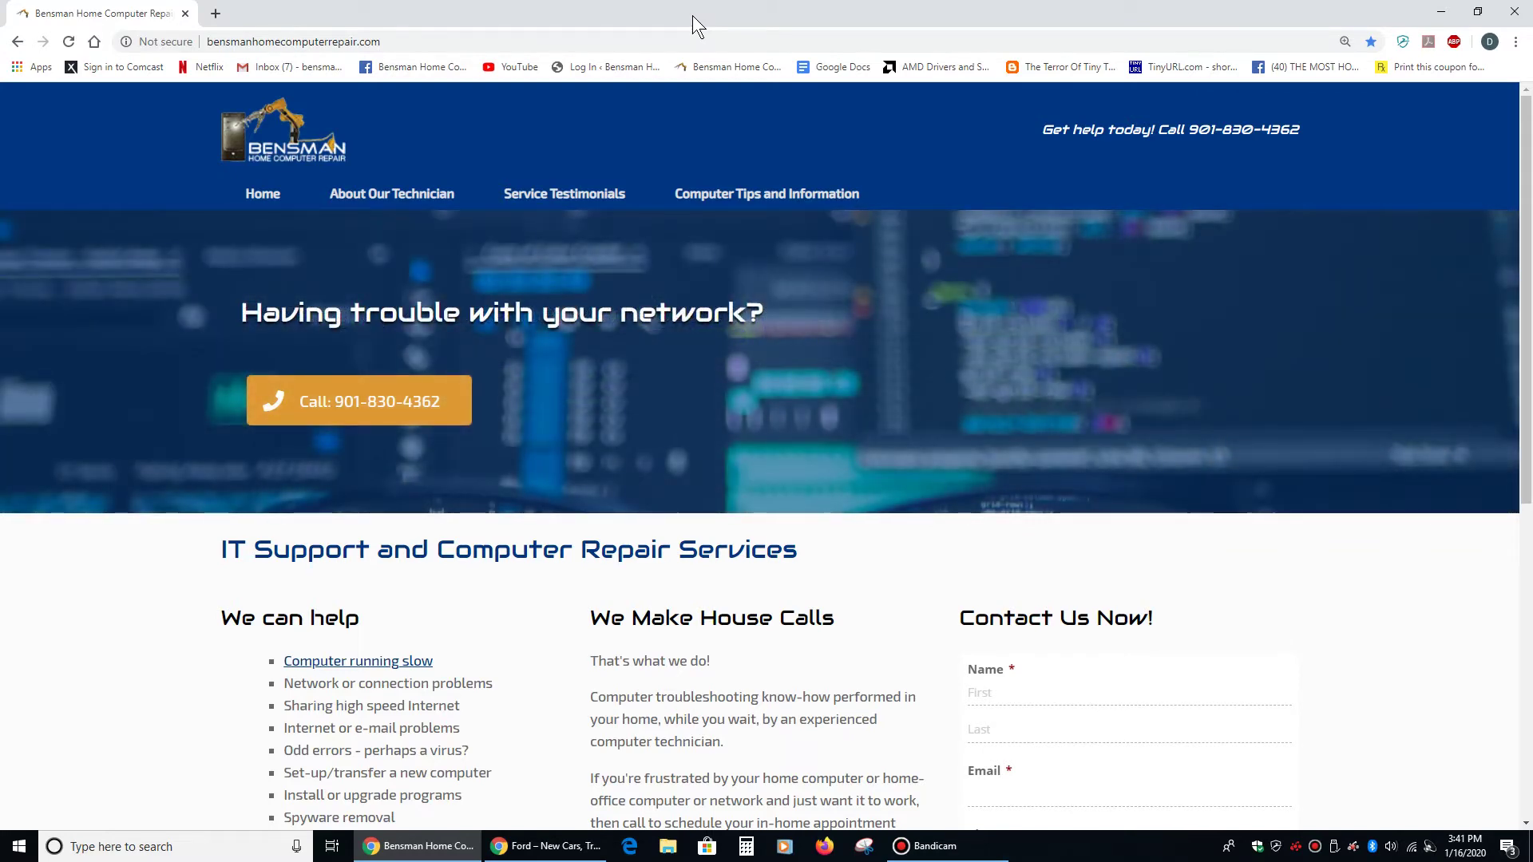
# Drag the Bensman window to the right screen edge so it snaps to the right half
pyautogui.moveTo(693, 21); pyautogui.dragTo(1532, 369)
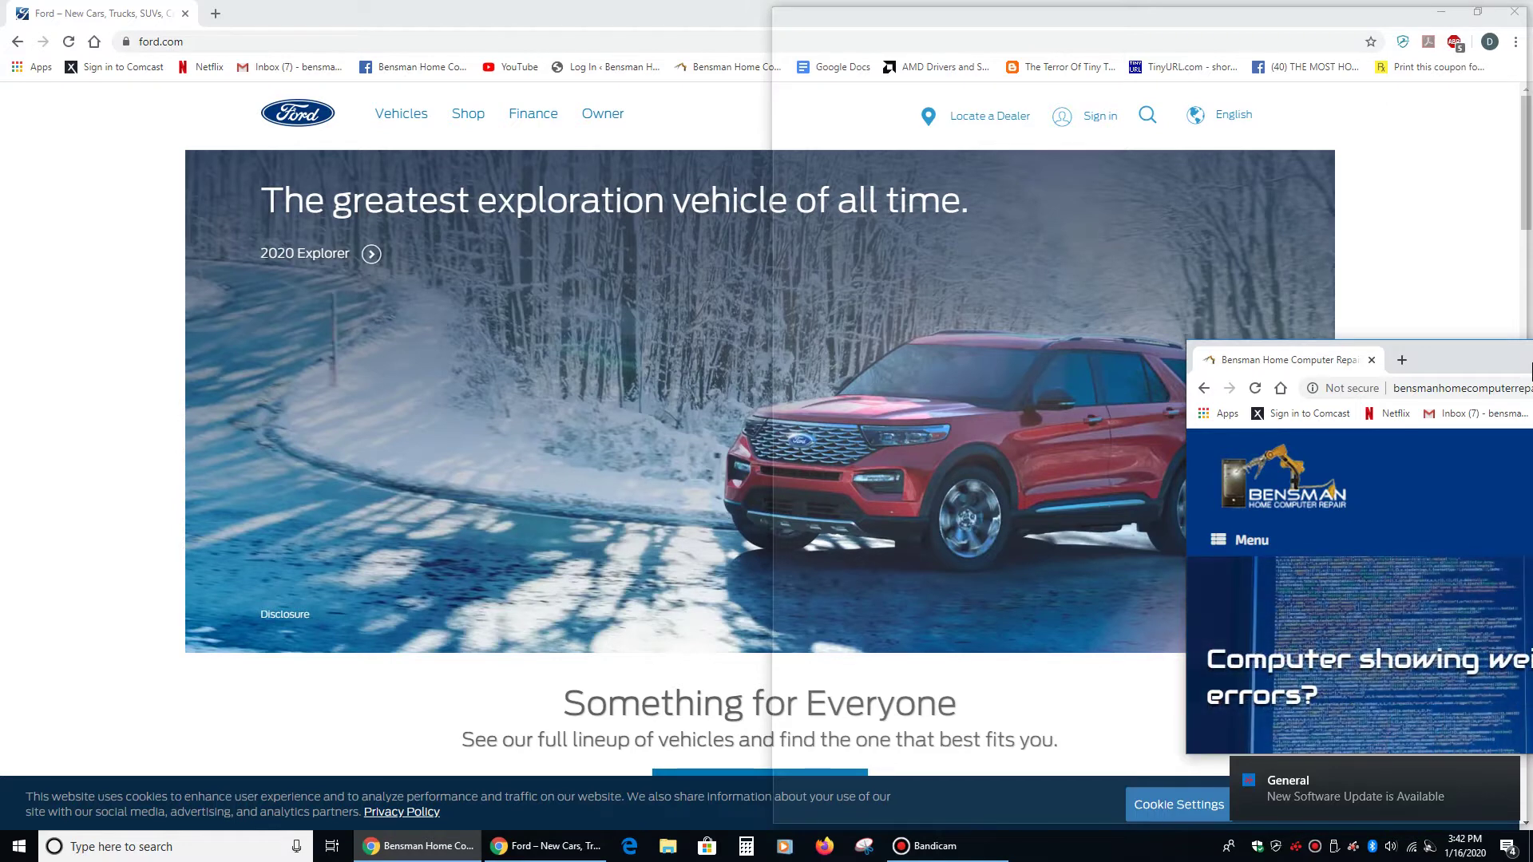
pyautogui.moveTo(1529, 369); pyautogui.dragTo(1526, 361)
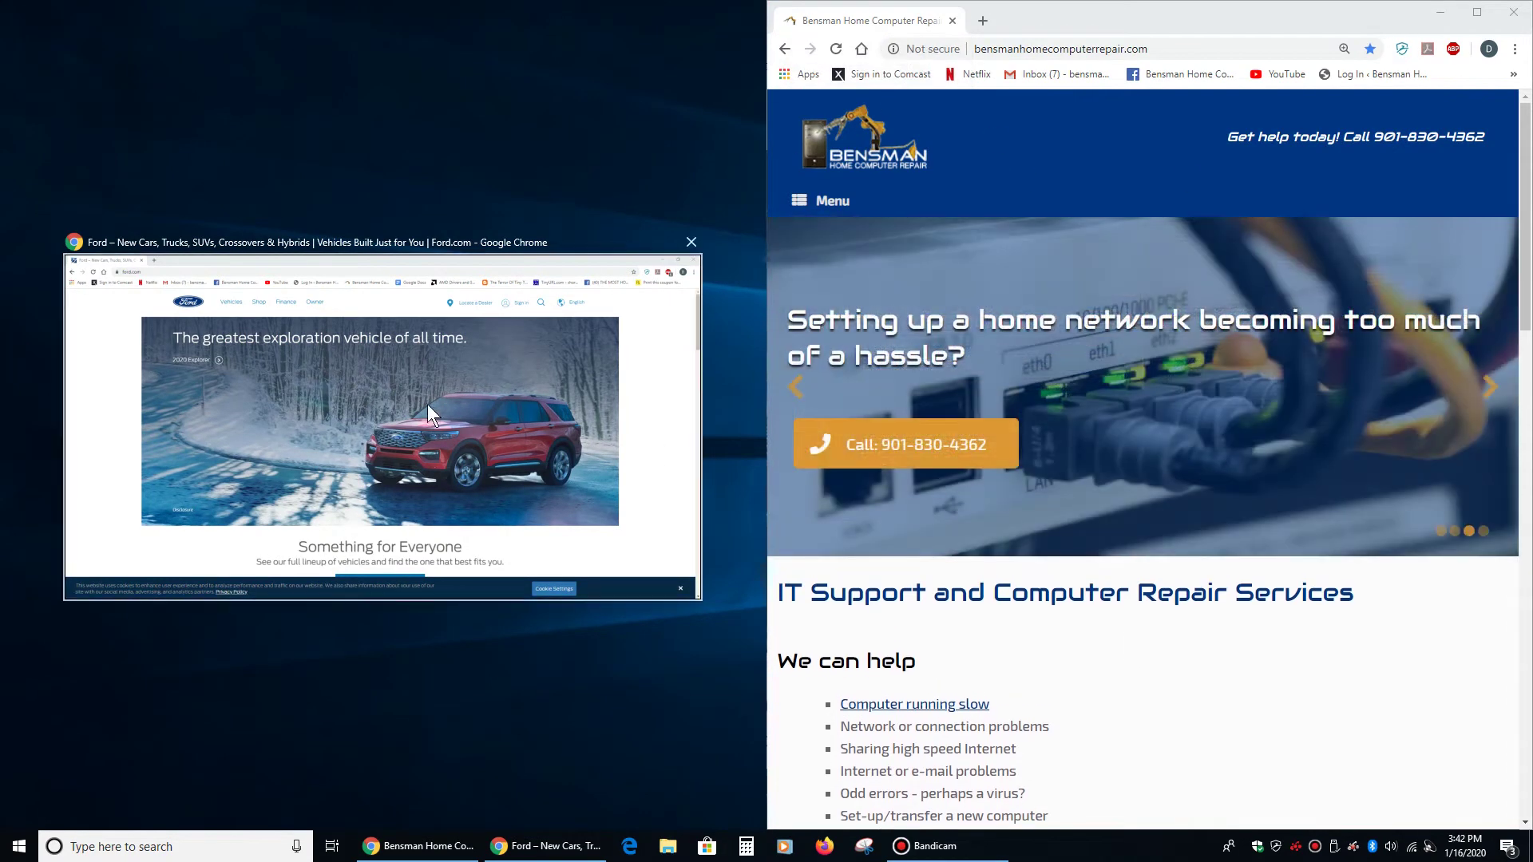
# Pick the Ford window for the left half, then scroll both sites up and down to test them
pyautogui.click(374, 402)
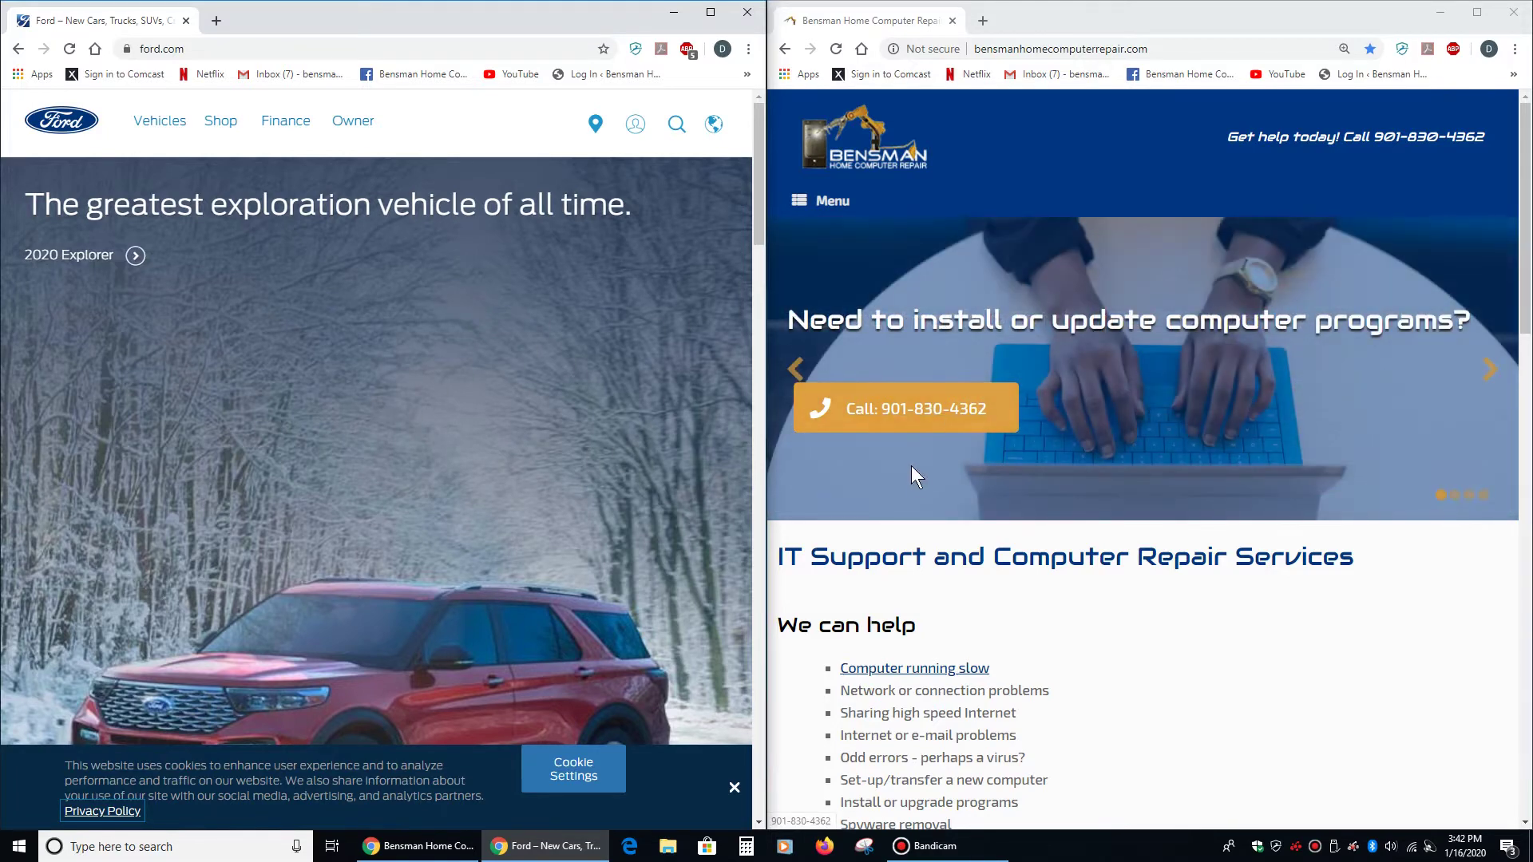
pyautogui.scroll(-5, 911, 466)
pyautogui.scroll(-6, 913, 455)
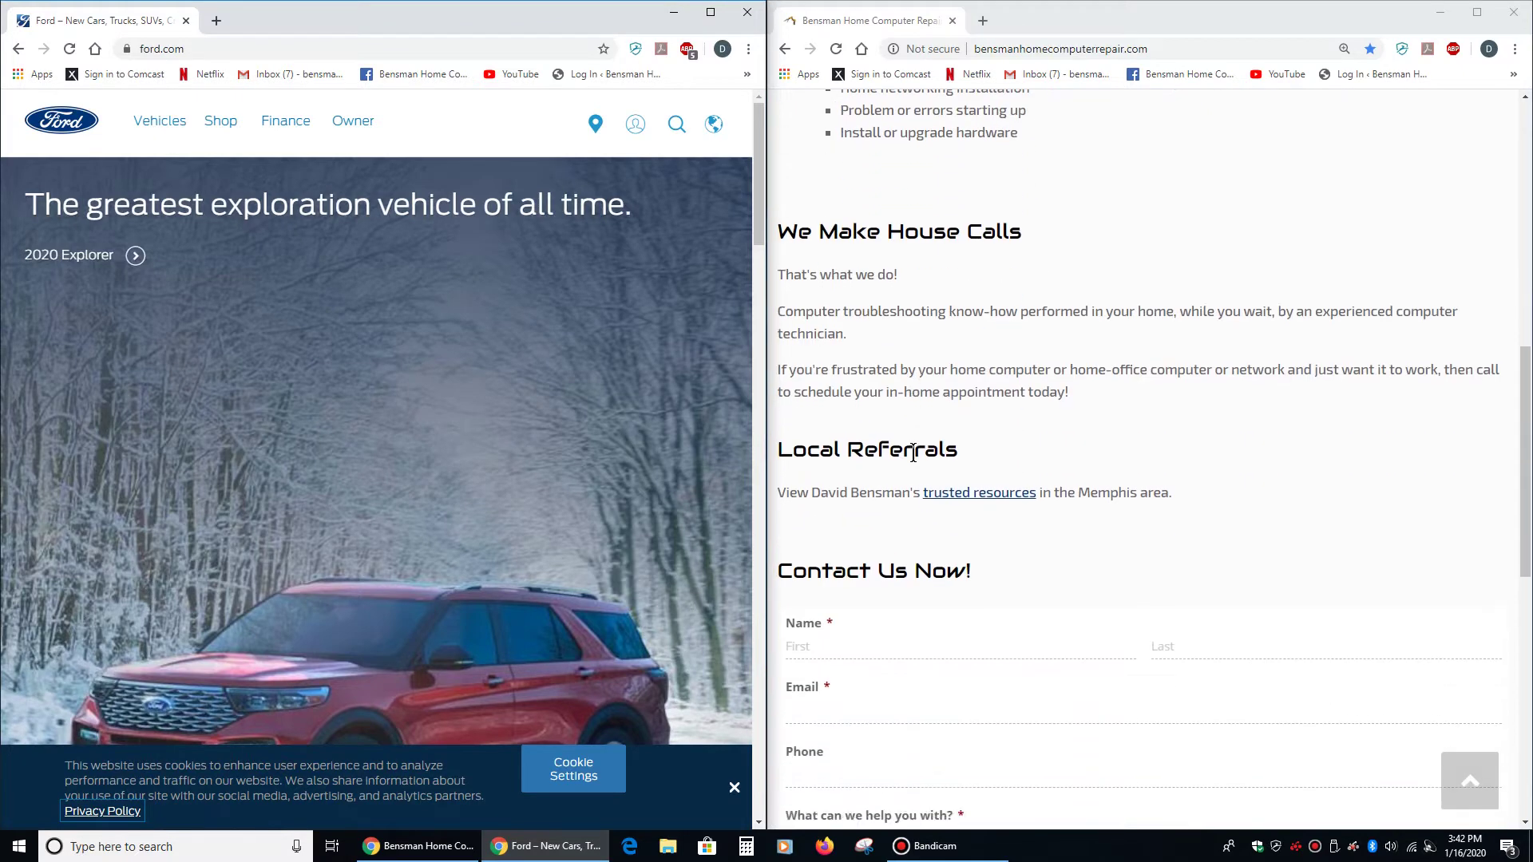
pyautogui.scroll(5, 917, 455)
pyautogui.scroll(-5, 491, 440)
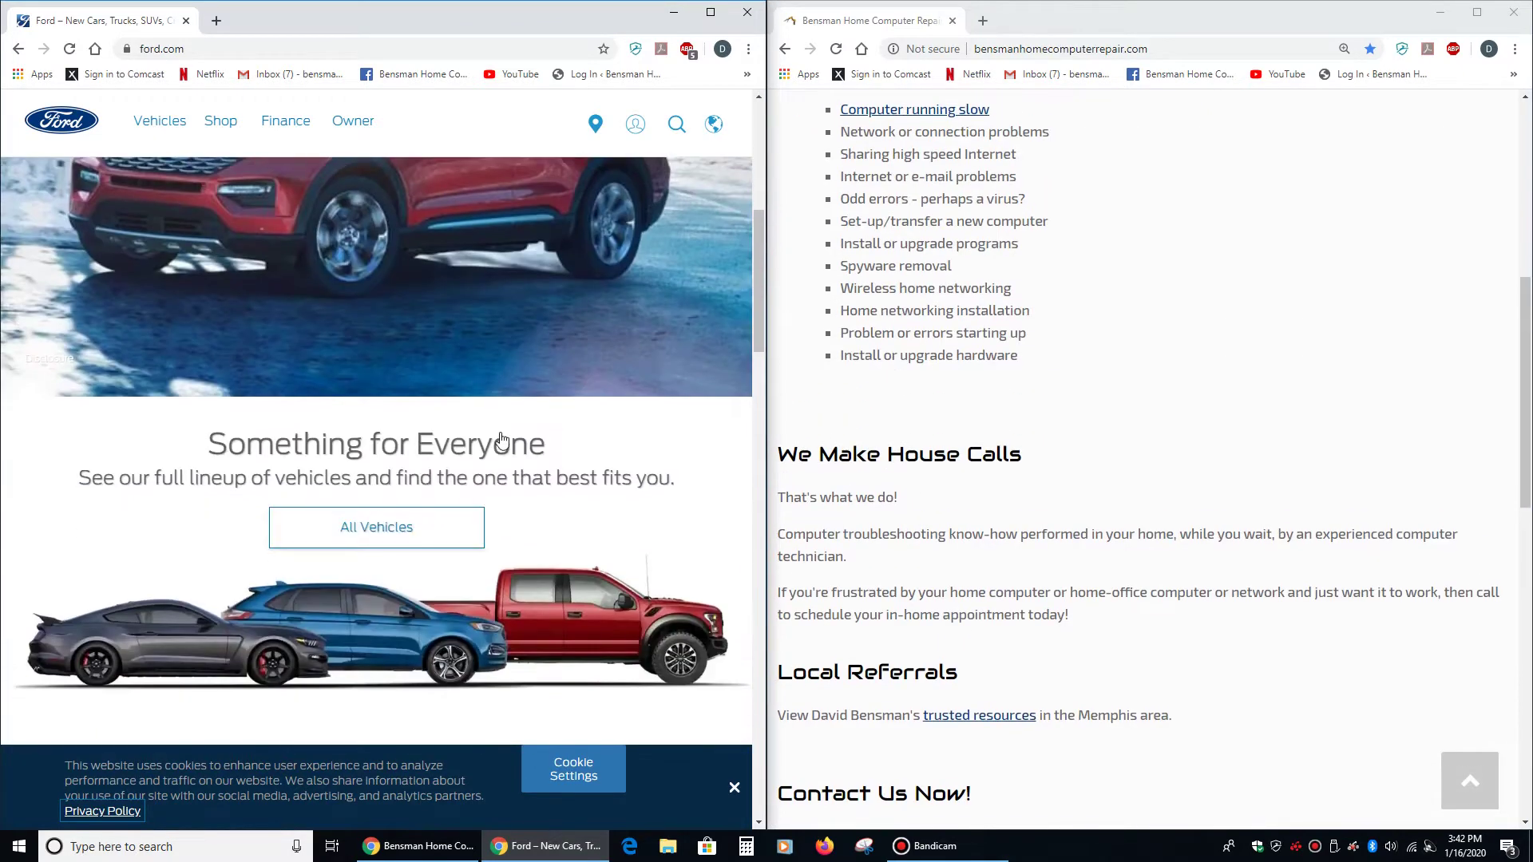
pyautogui.scroll(3, 500, 431)
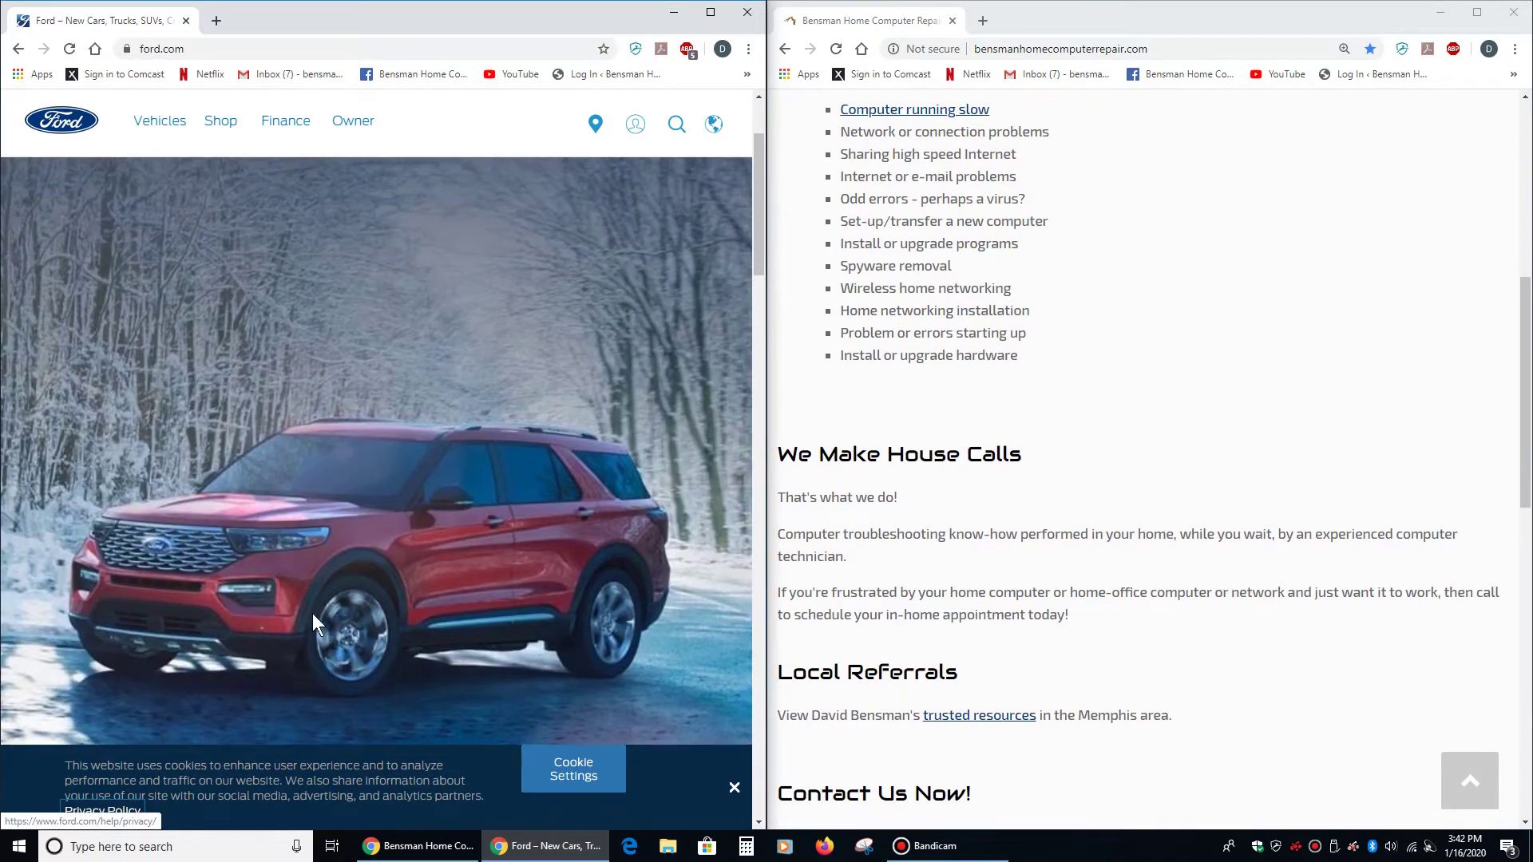
pyautogui.scroll(3, 344, 573)
pyautogui.scroll(-6, 344, 559)
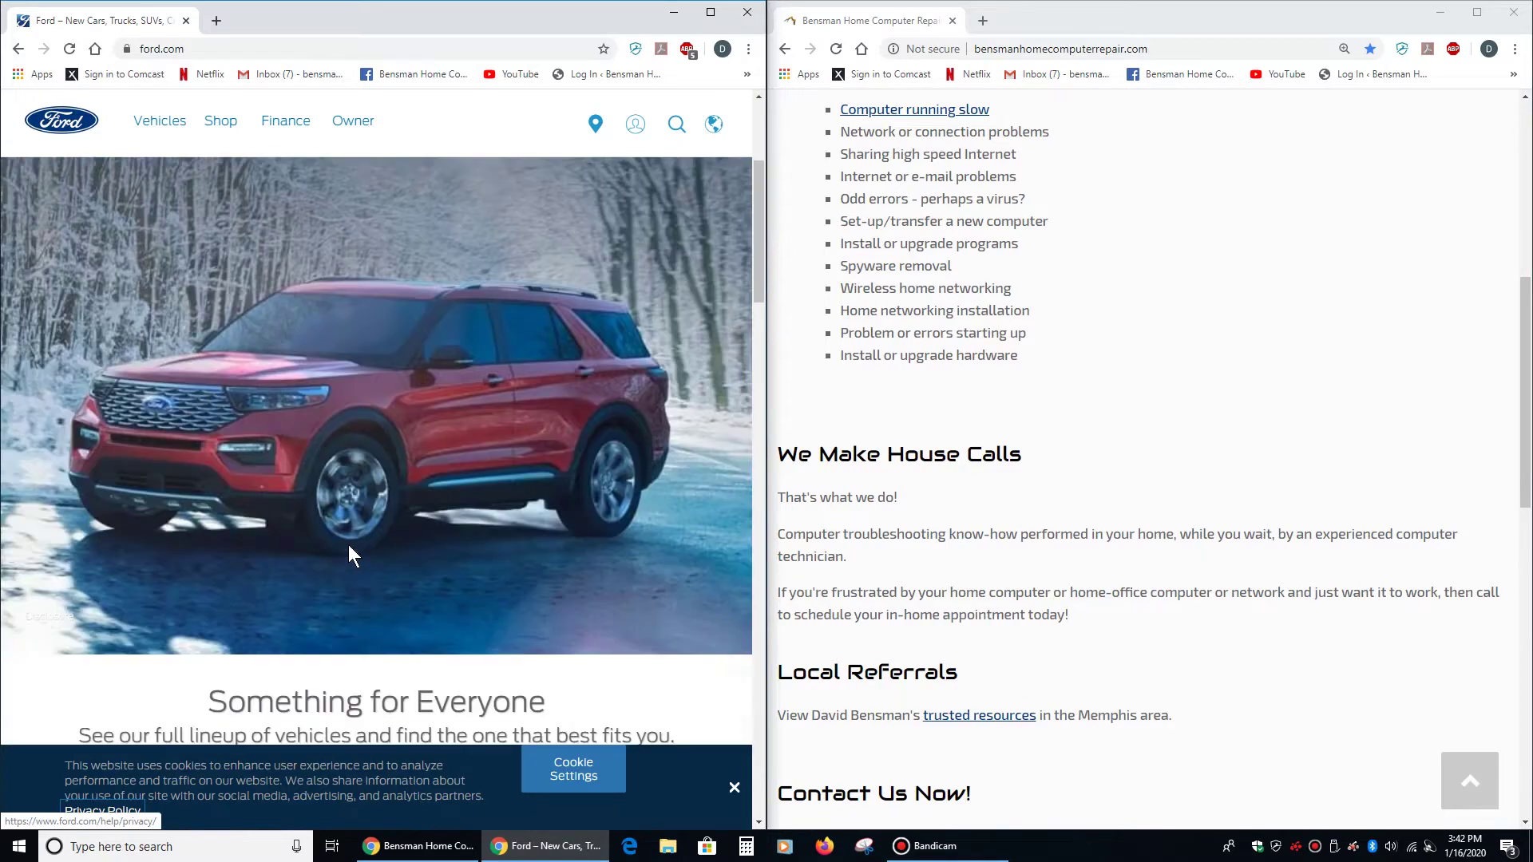
pyautogui.scroll(-7, 364, 536)
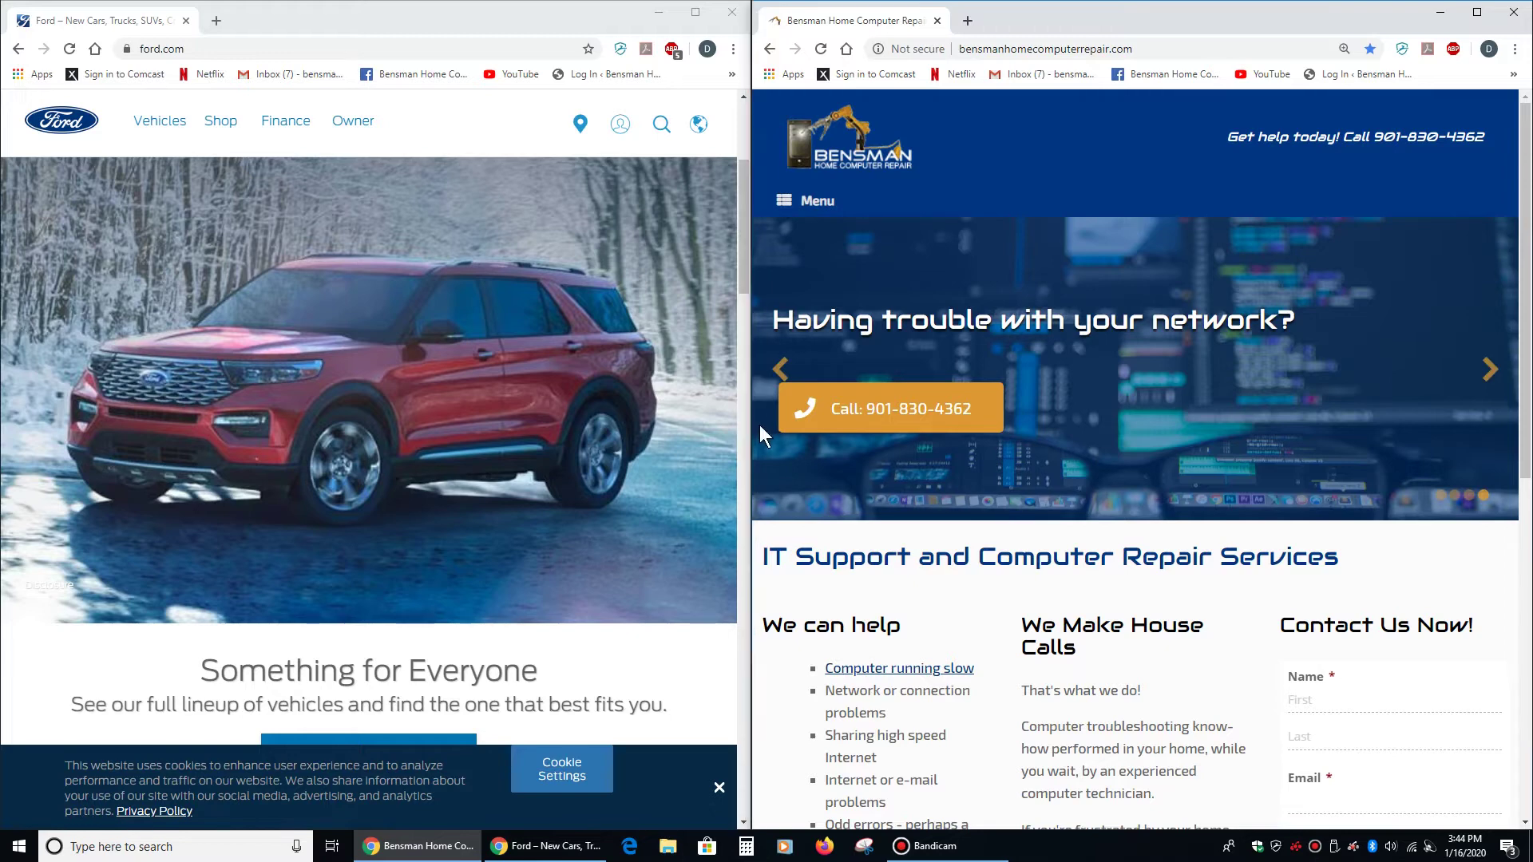
# Drag the snap divider right to 1300, then far left, leaving Ford a narrow strip
pyautogui.moveTo(752, 434); pyautogui.dragTo(1038, 434)
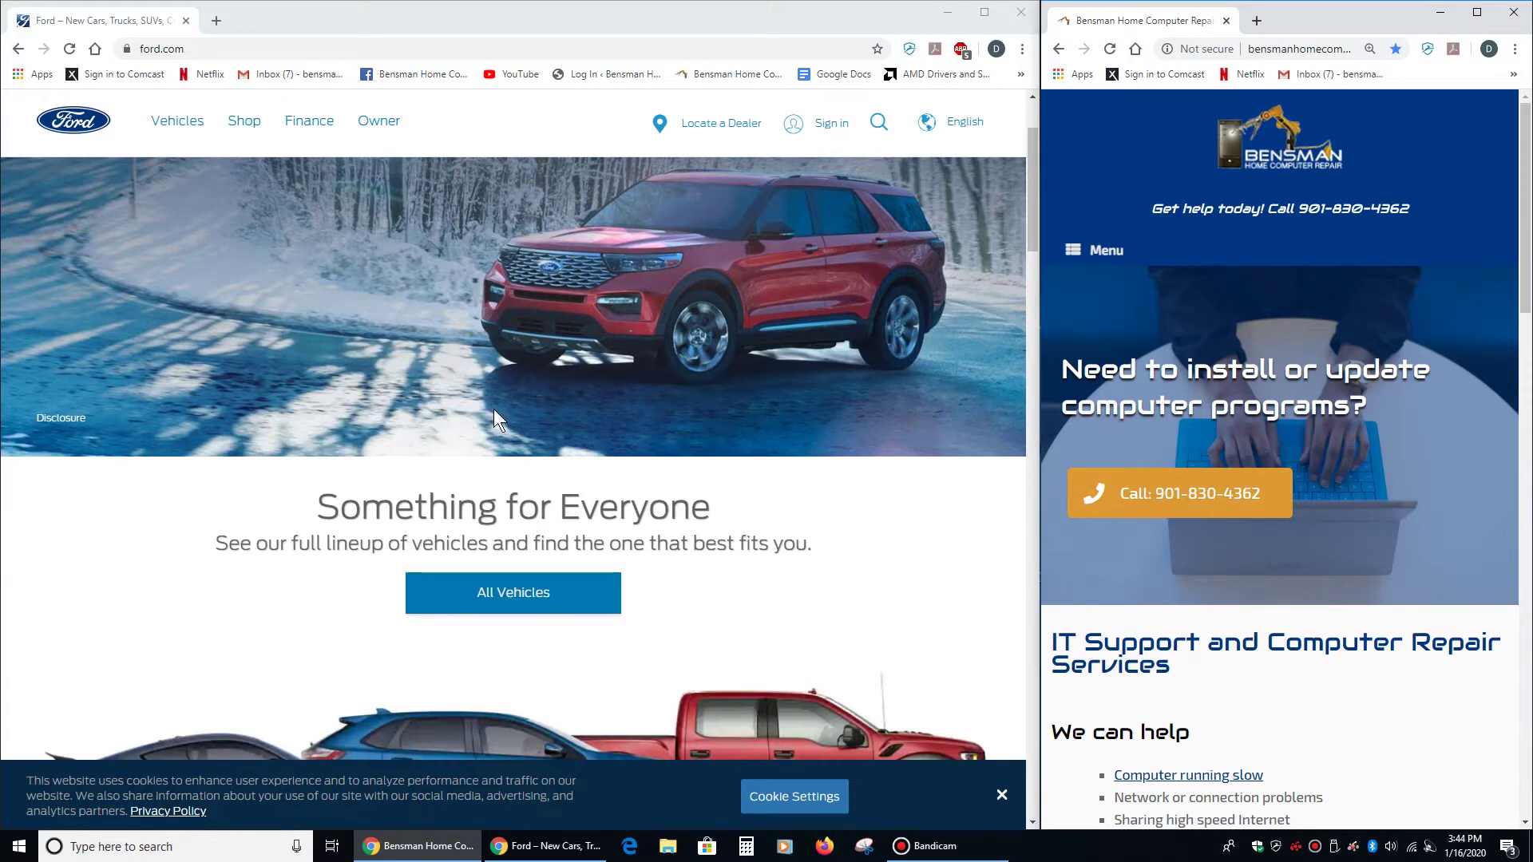
pyautogui.moveTo(1041, 533); pyautogui.dragTo(164, 523)
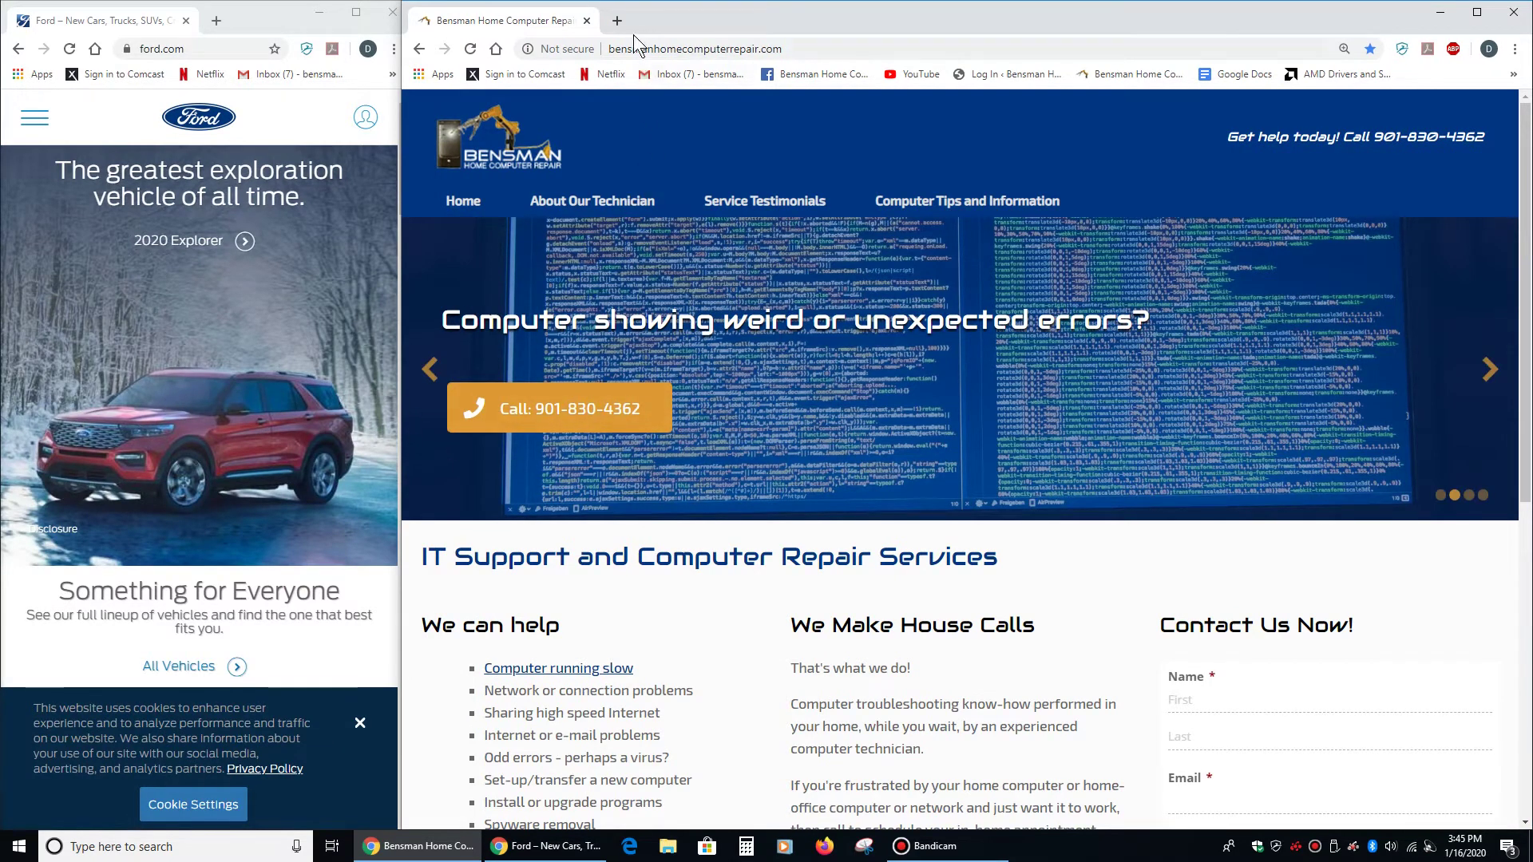
# In a new tab of the right window, search 'chevy' and open the Chevrolet site
pyautogui.click(617, 20)
pyautogui.click(824, 336)
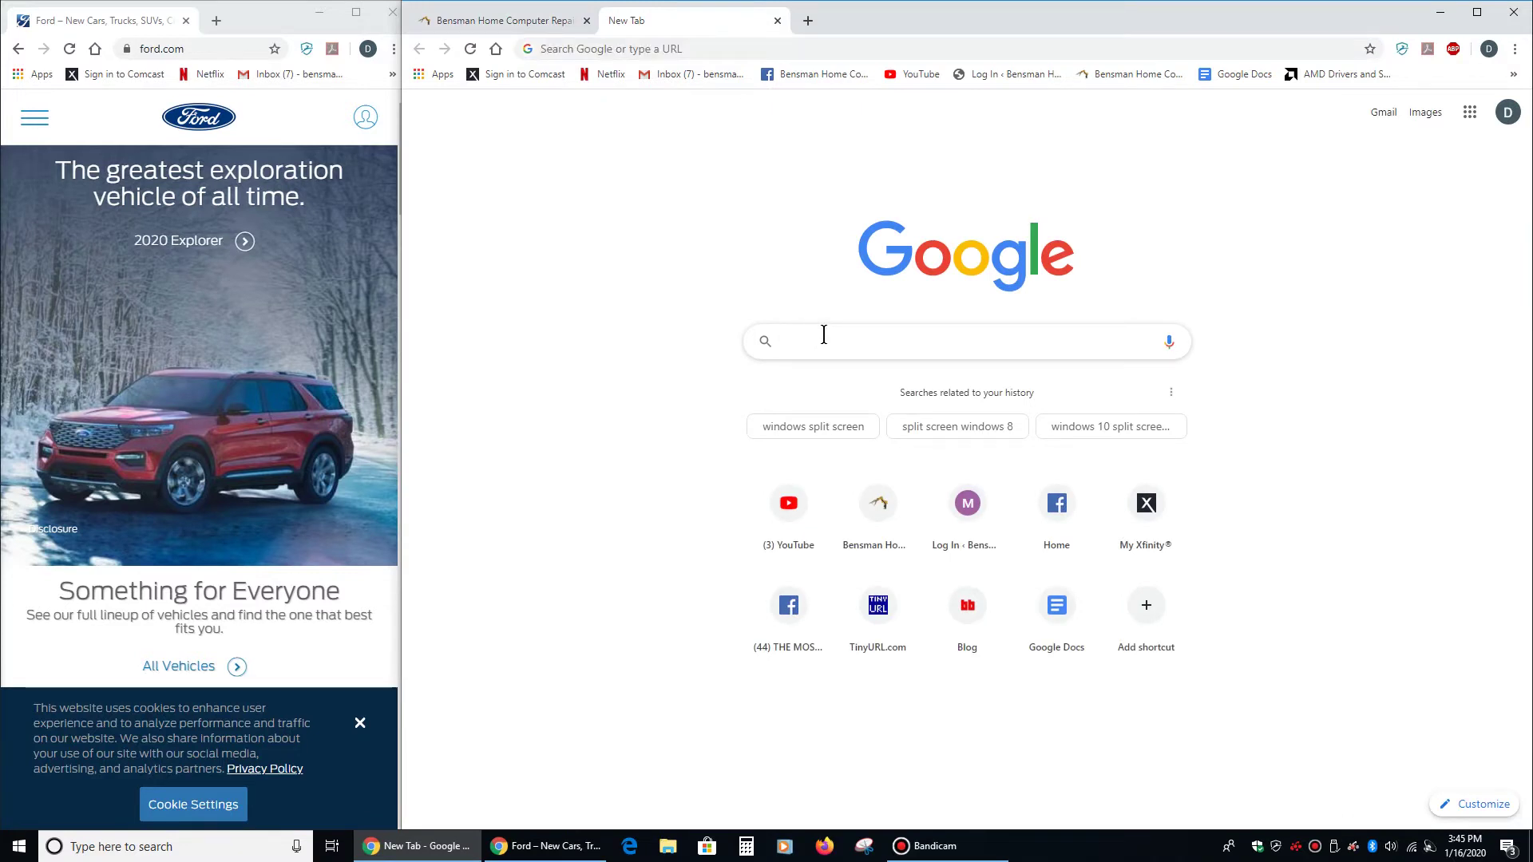
pyautogui.write('chevy')
pyautogui.press('Return')
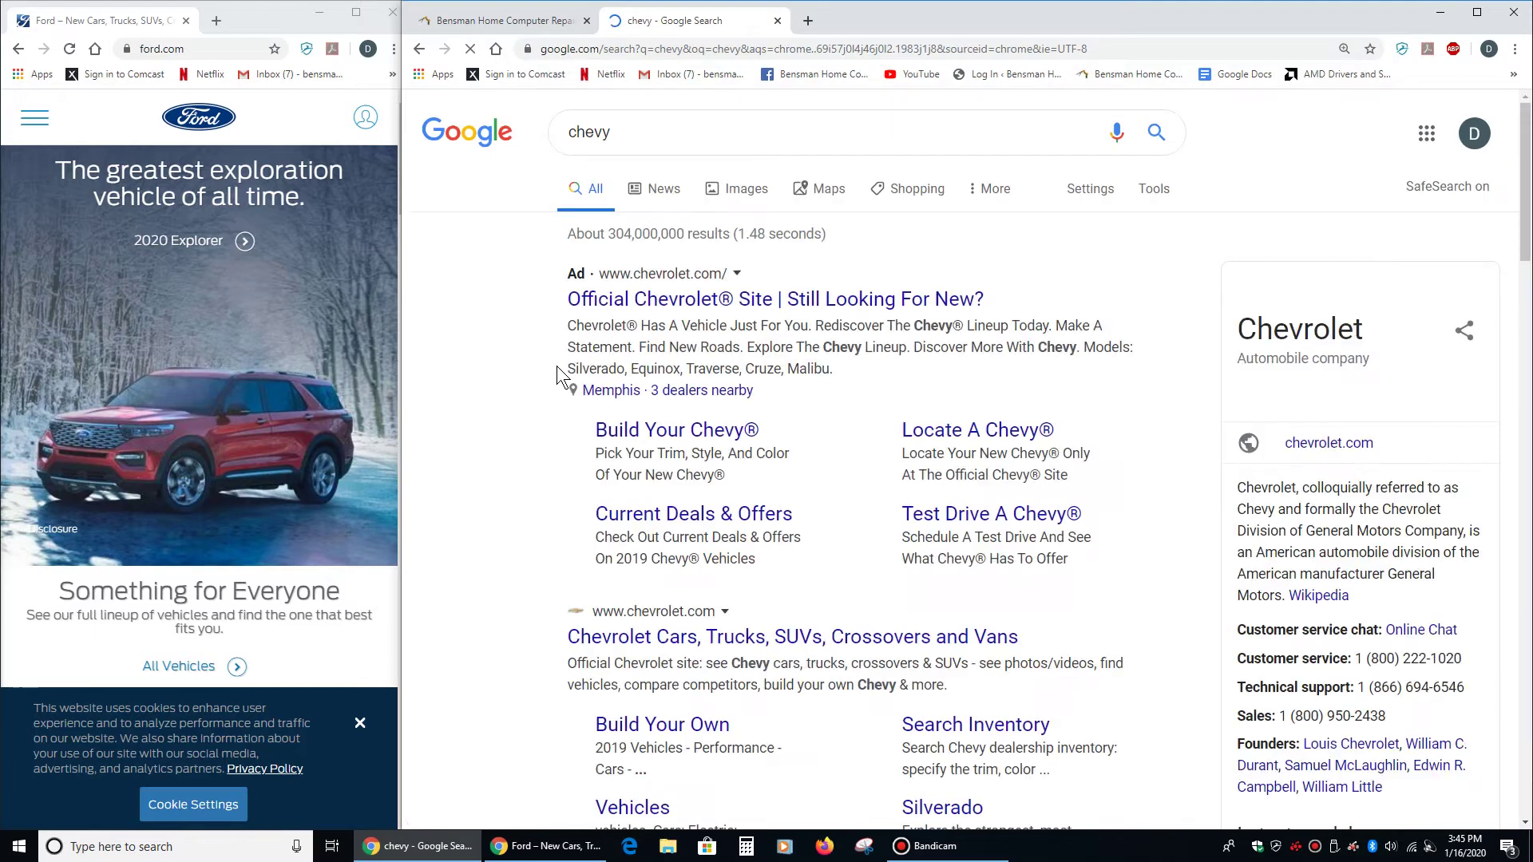
pyautogui.scroll(-3, 645, 435)
pyautogui.click(650, 408)
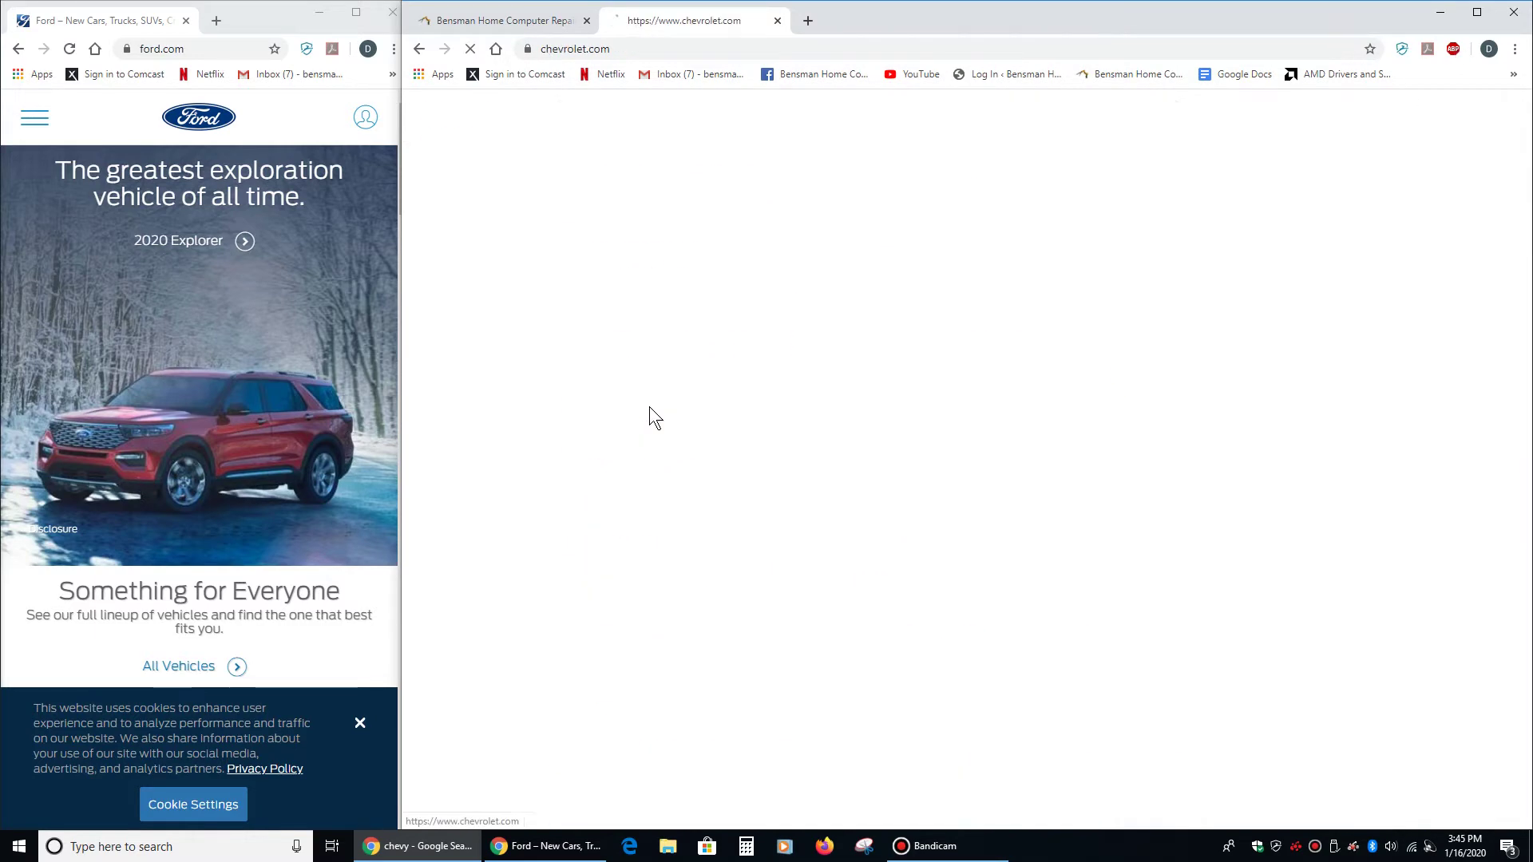
# Minimise the Chevrolet window, then bring the Ford and Chevrolet windows back up from the taskbar
pyautogui.click(1439, 12)
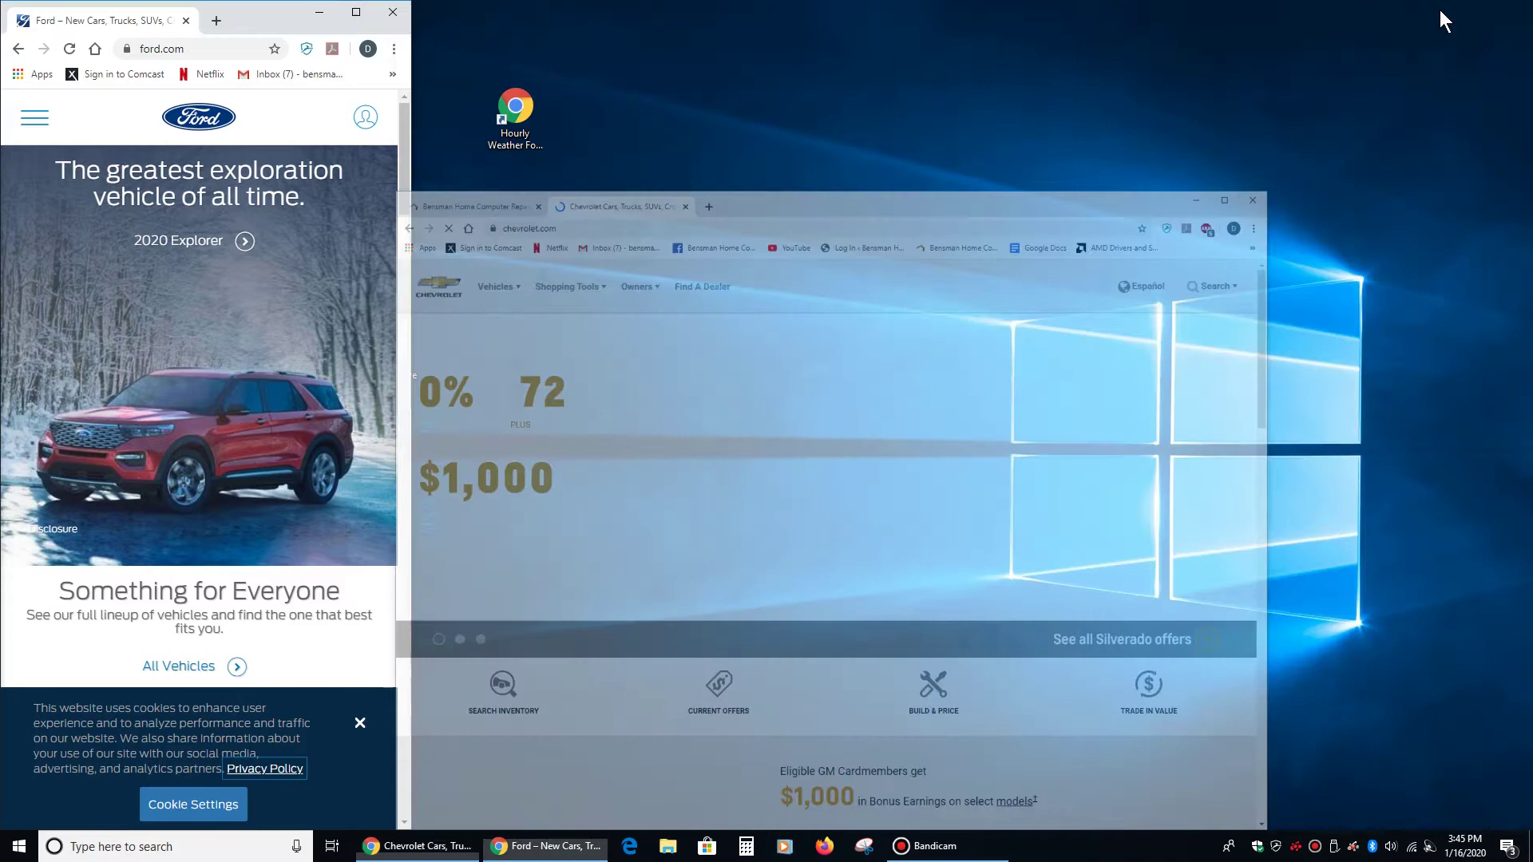
pyautogui.rightClick(520, 848)
pyautogui.click(518, 846)
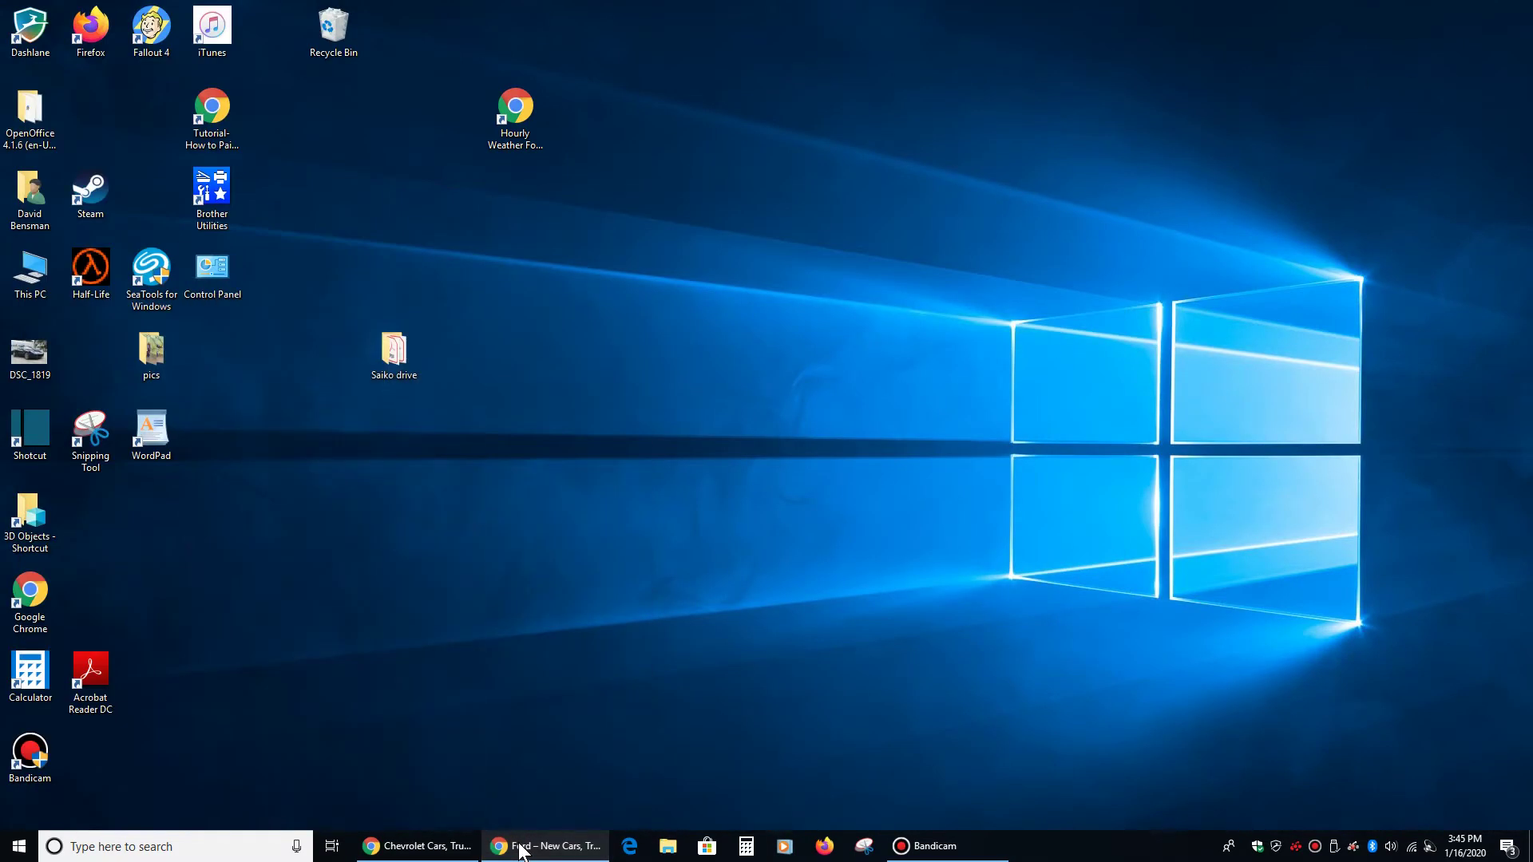
pyautogui.click(511, 846)
pyautogui.click(441, 853)
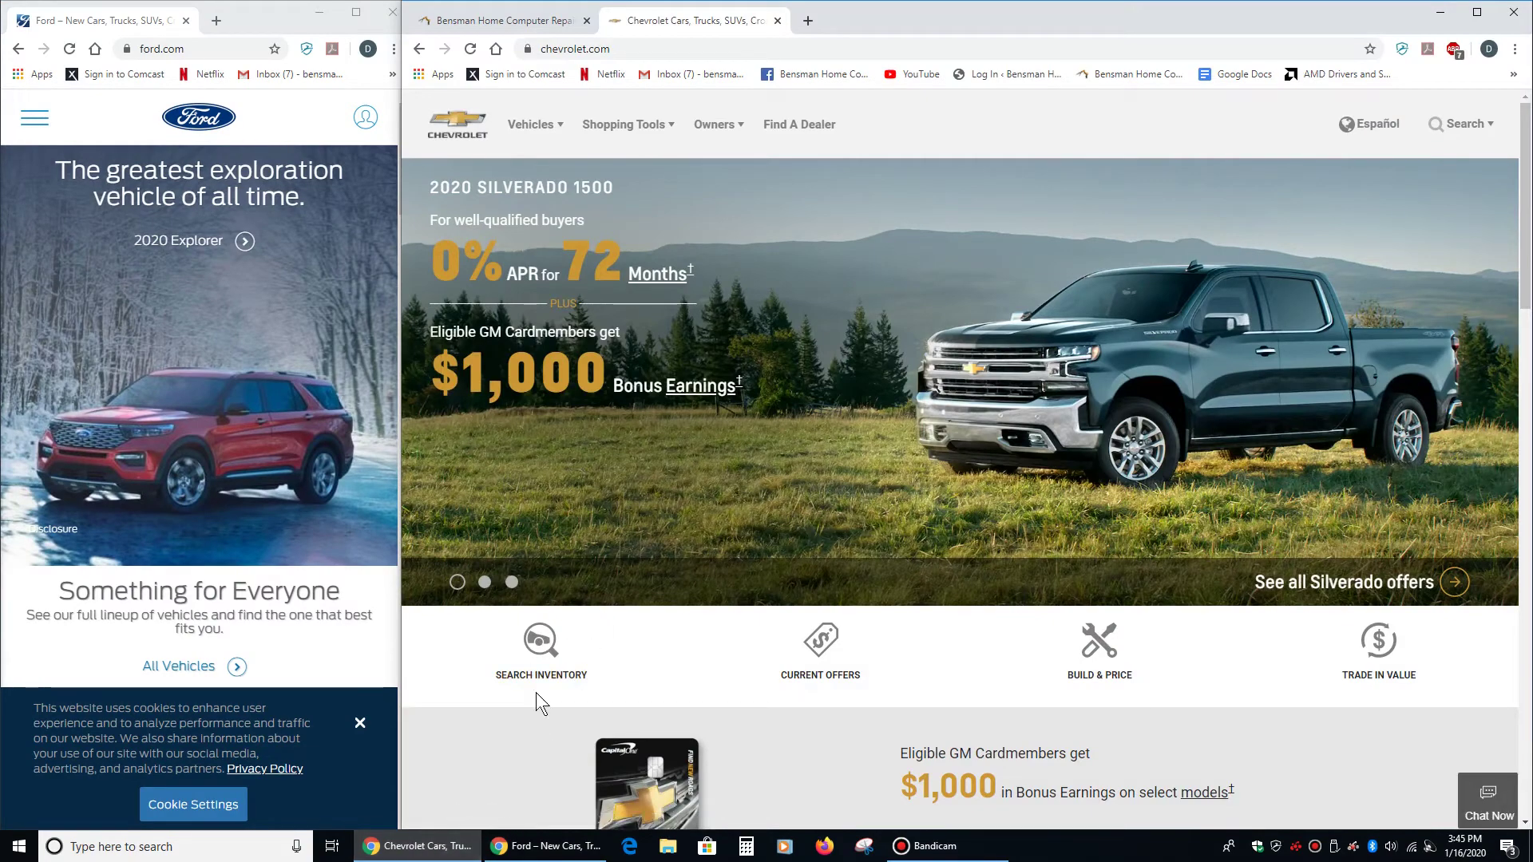
# Tear out Chevrolet and snap it top-right, snap Bensman bottom-right, widen Ford to half
pyautogui.moveTo(677, 30); pyautogui.dragTo(708, 294)
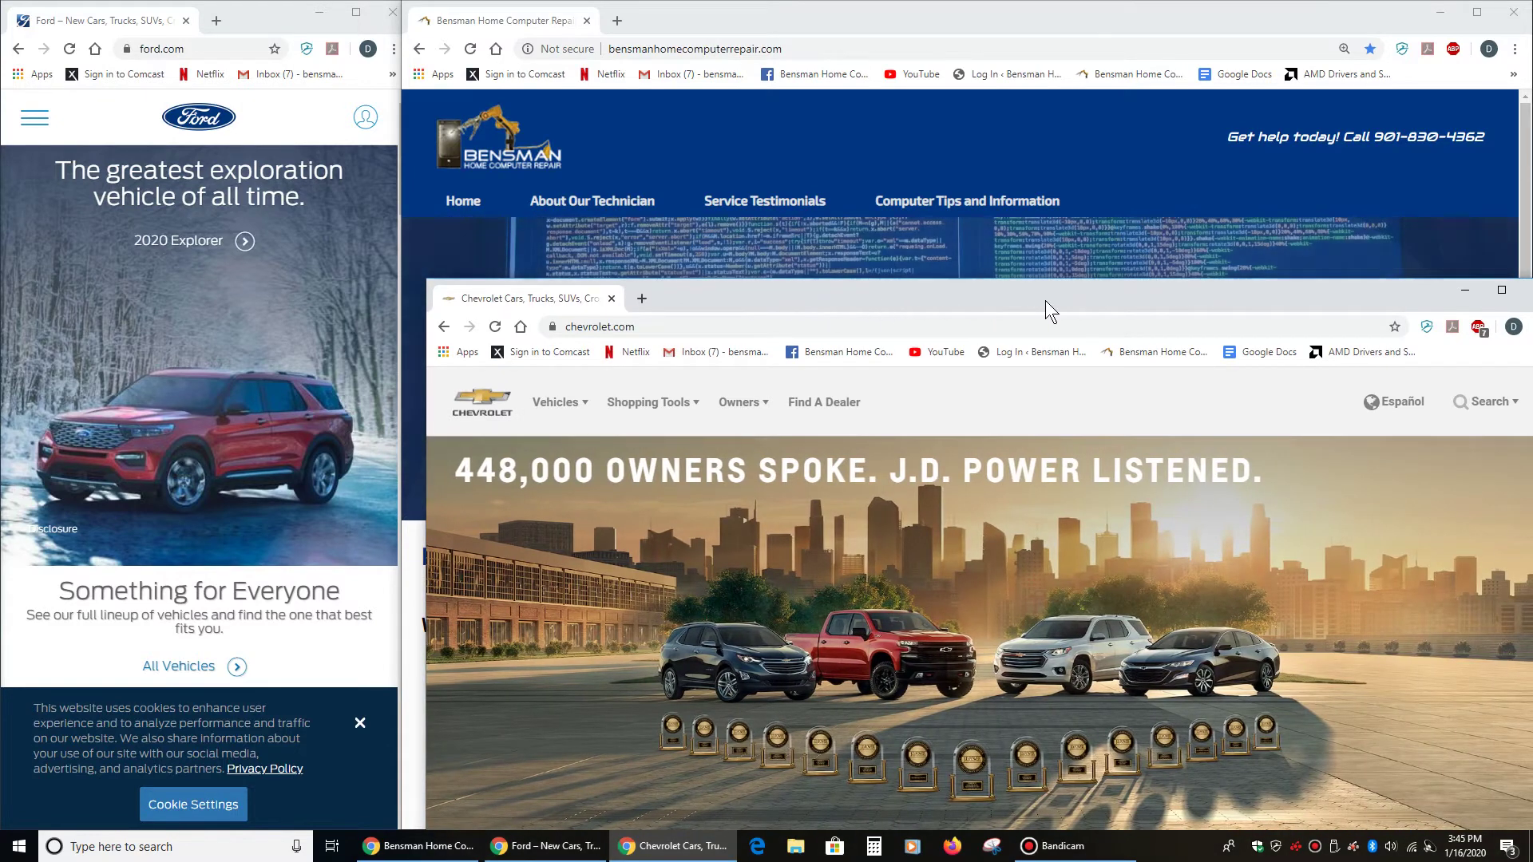
pyautogui.moveTo(975, 298); pyautogui.dragTo(1529, 3)
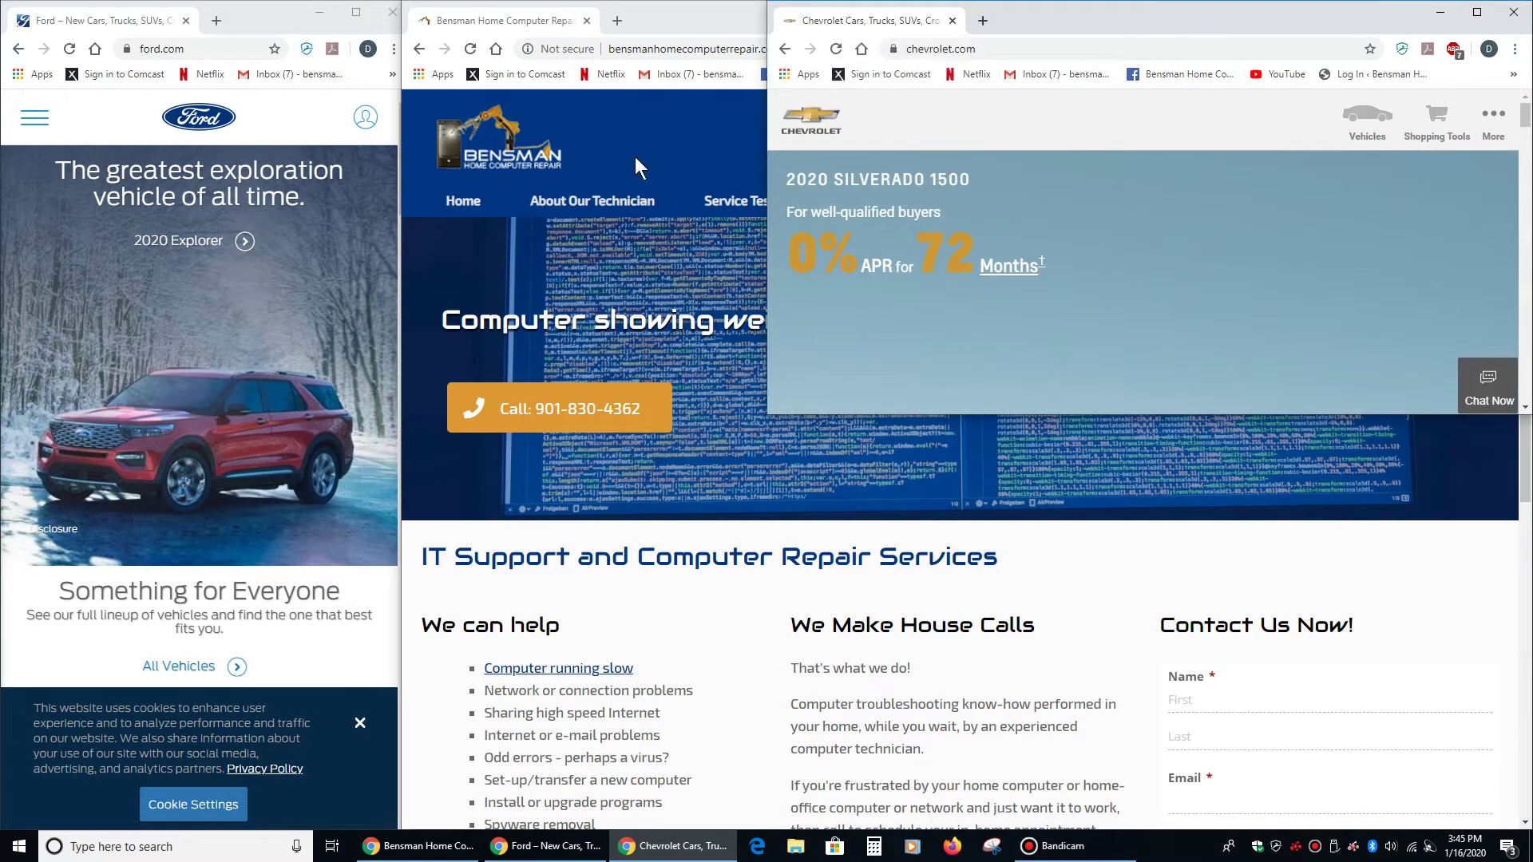
pyautogui.click(653, 17)
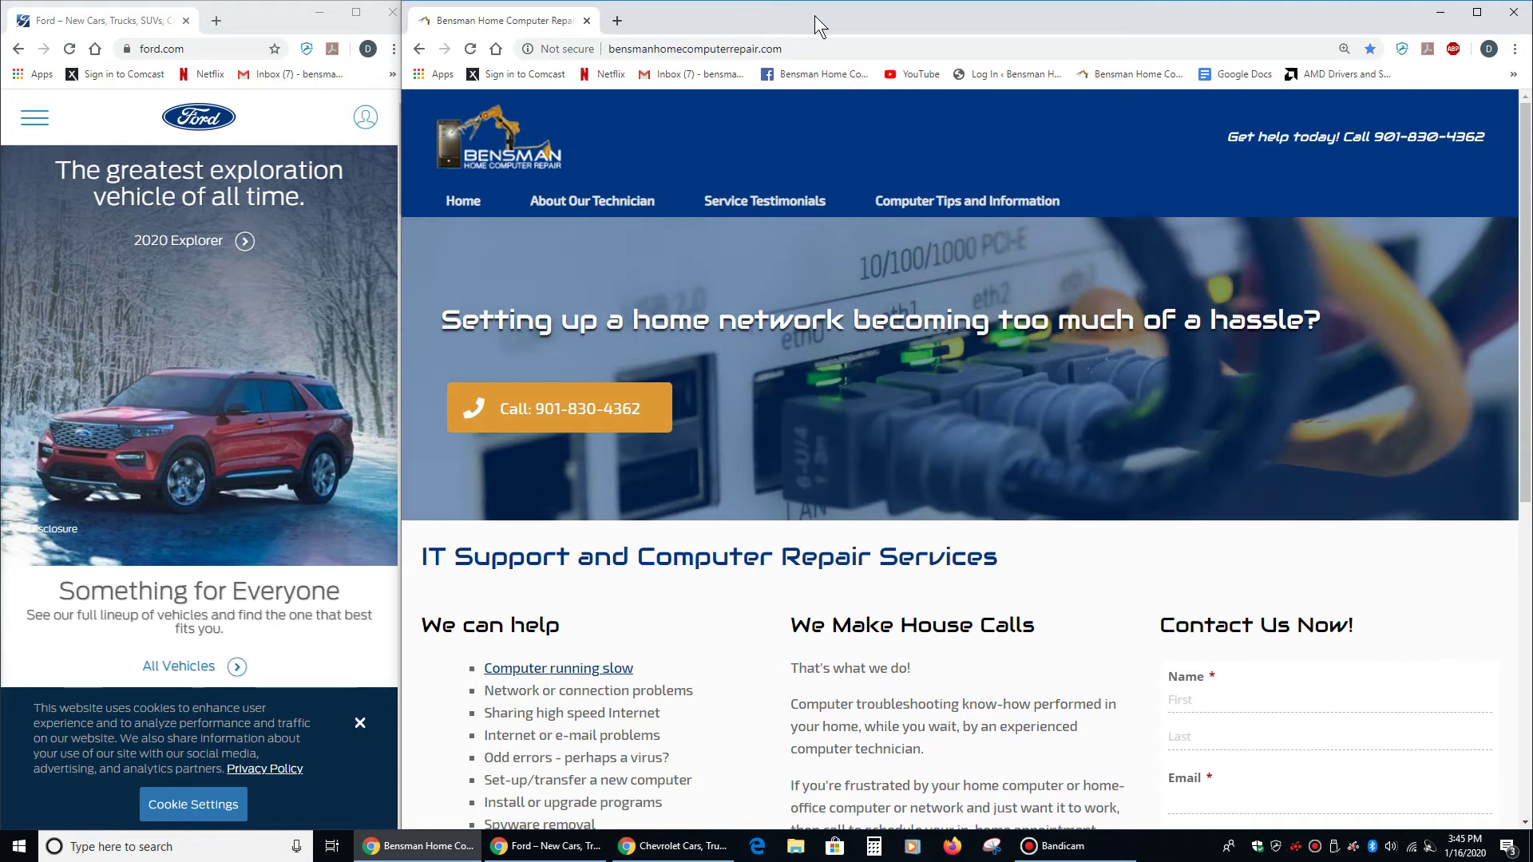
pyautogui.moveTo(838, 16); pyautogui.dragTo(1528, 854)
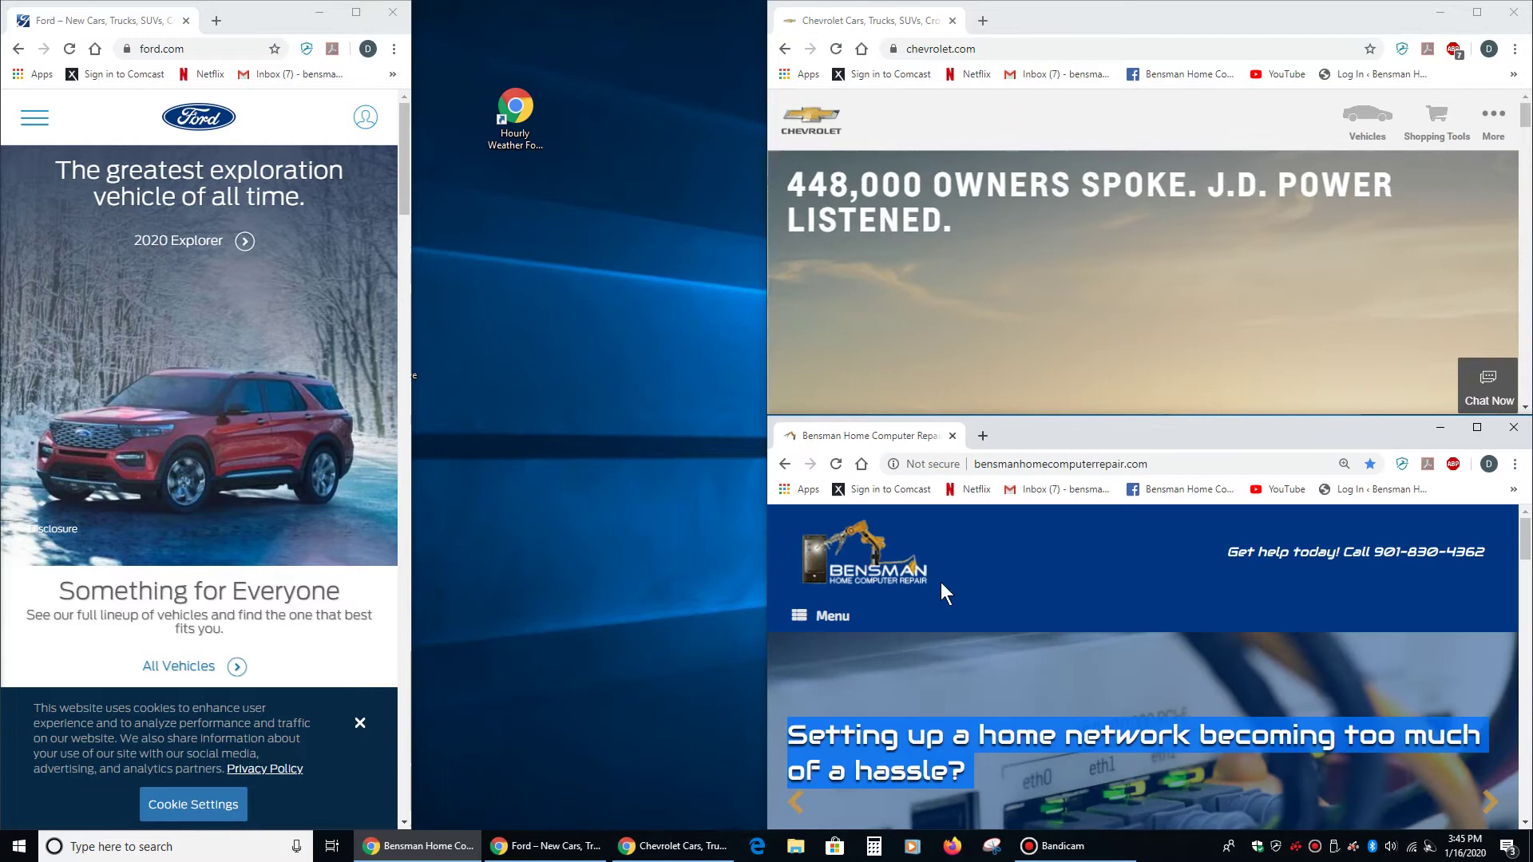
pyautogui.moveTo(410, 319); pyautogui.dragTo(767, 319)
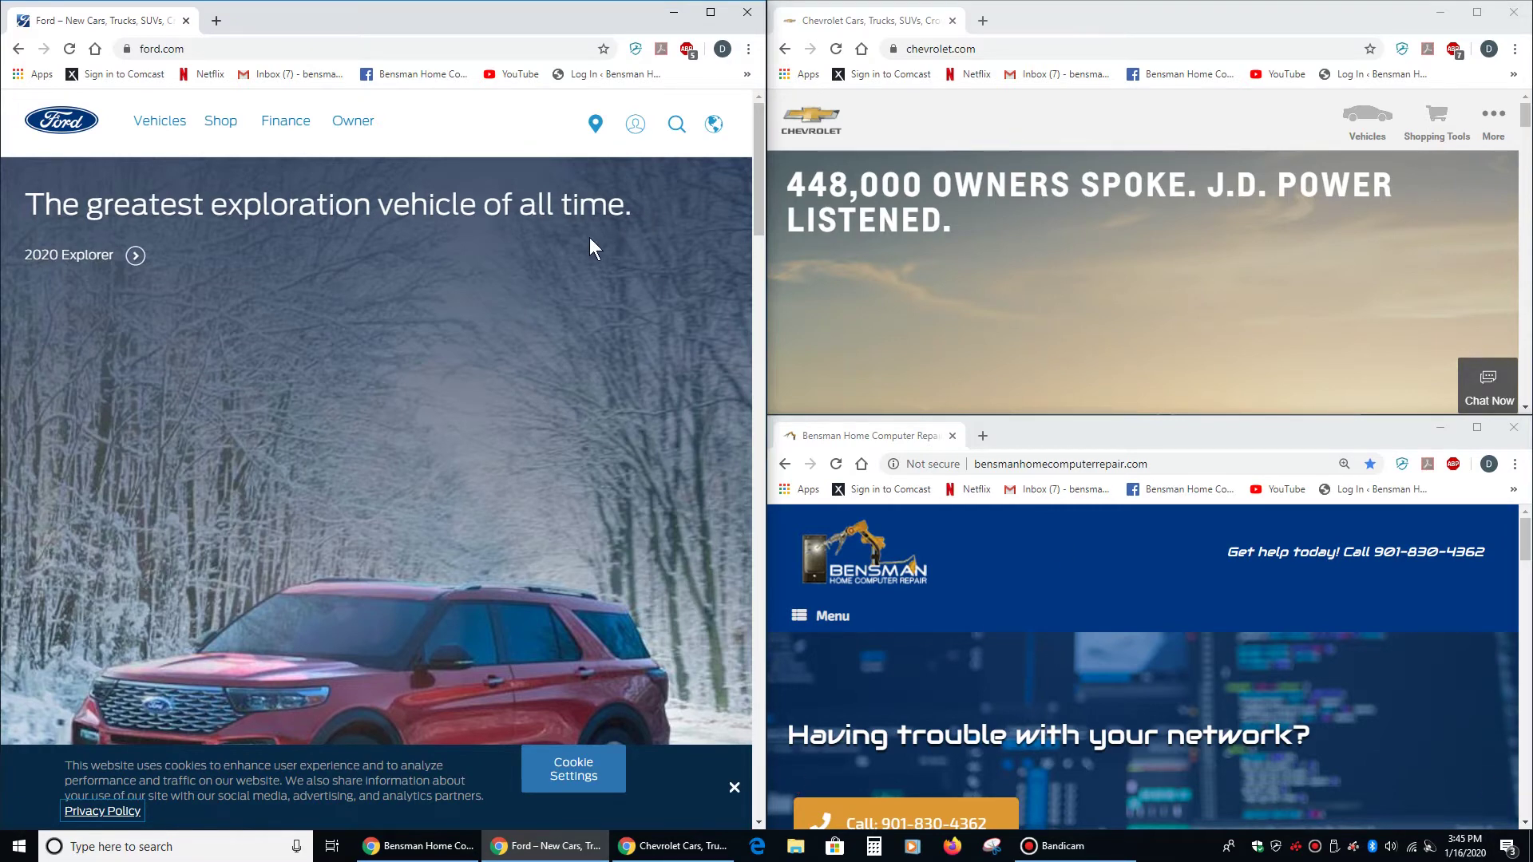
# Search 'toyota' in a new tab of the Ford window
pyautogui.click(217, 20)
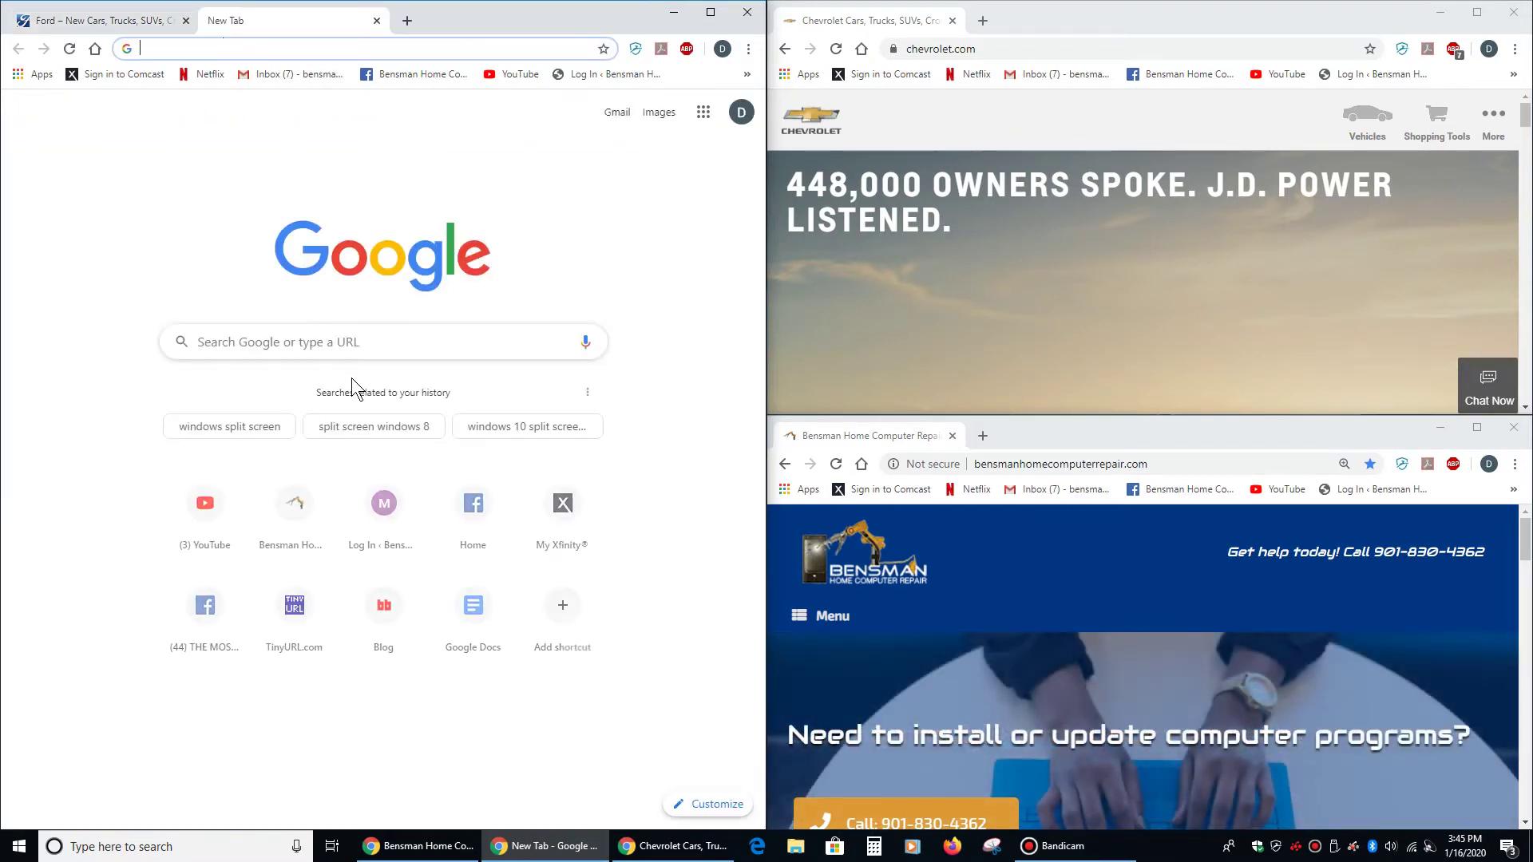
pyautogui.click(314, 338)
pyautogui.write('to')
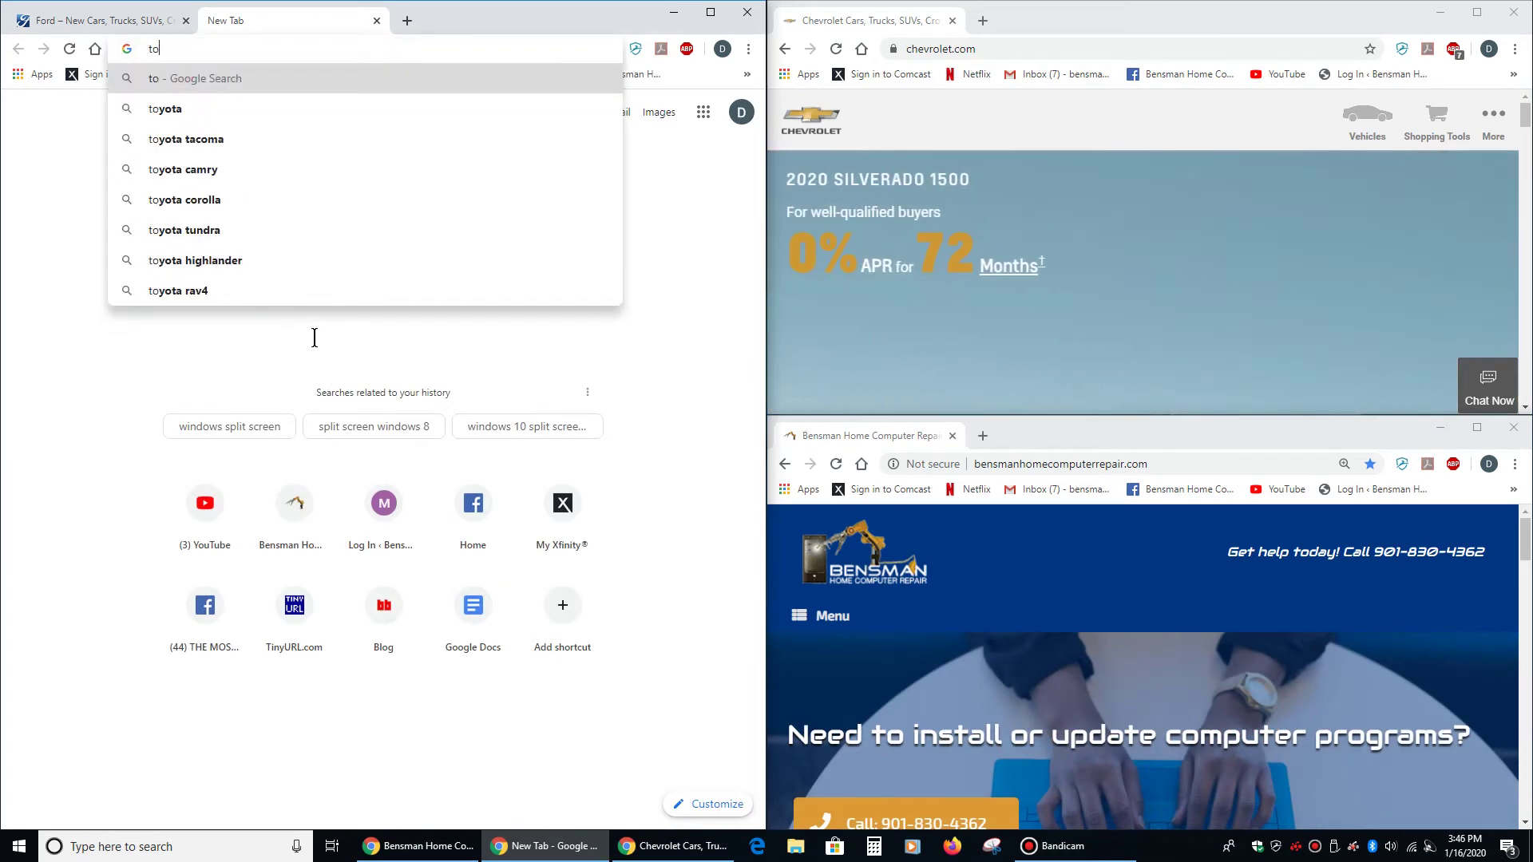
pyautogui.write('yota')
pyautogui.press('Return')
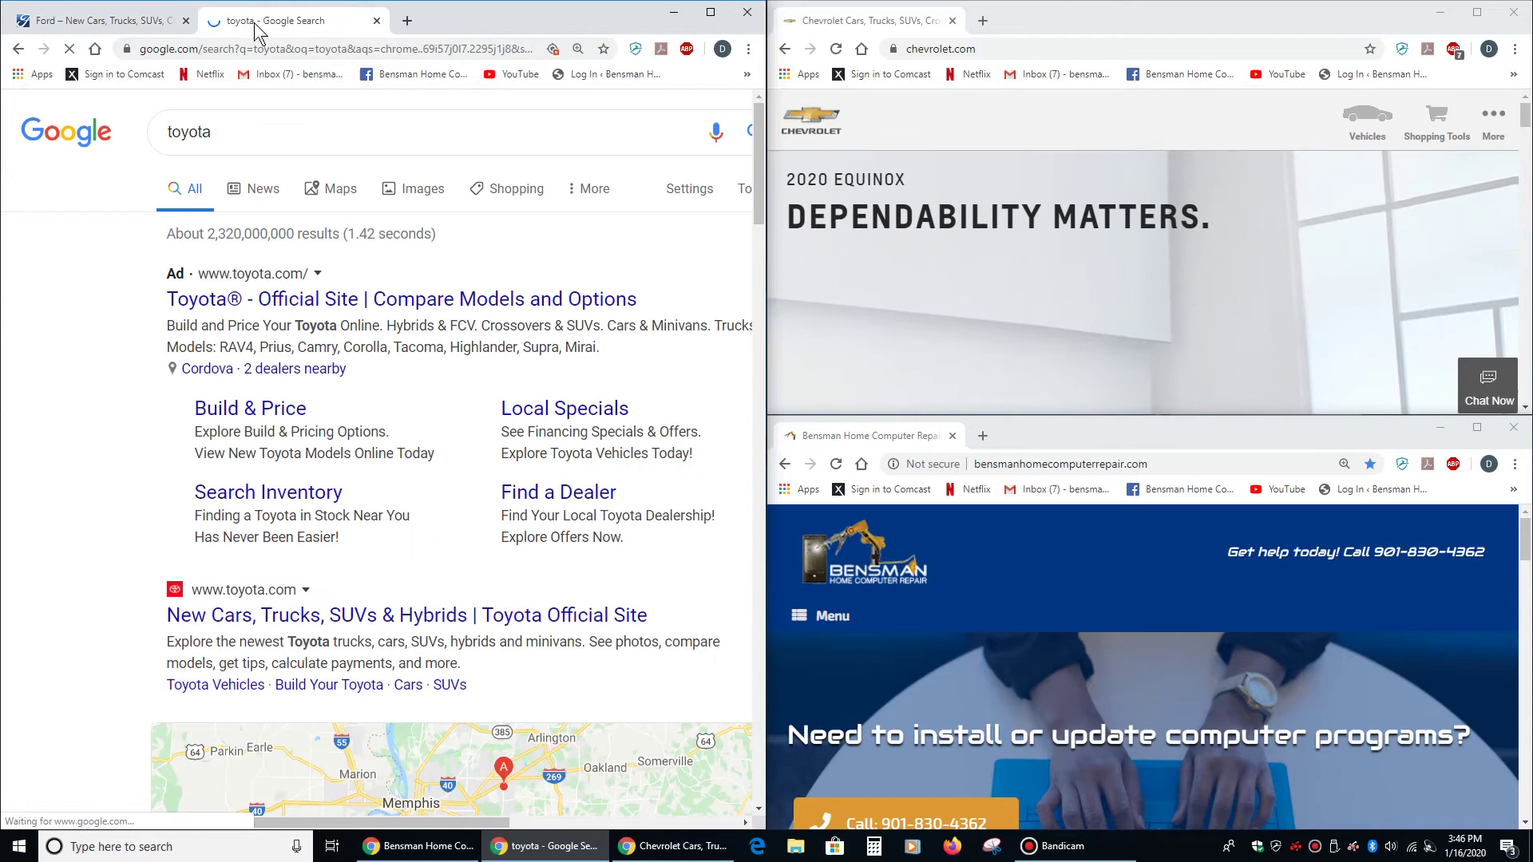
# Snap the Toyota results bottom-left, Ford top-left, and open the official Toyota site
pyautogui.moveTo(256, 24); pyautogui.dragTo(2, 854)
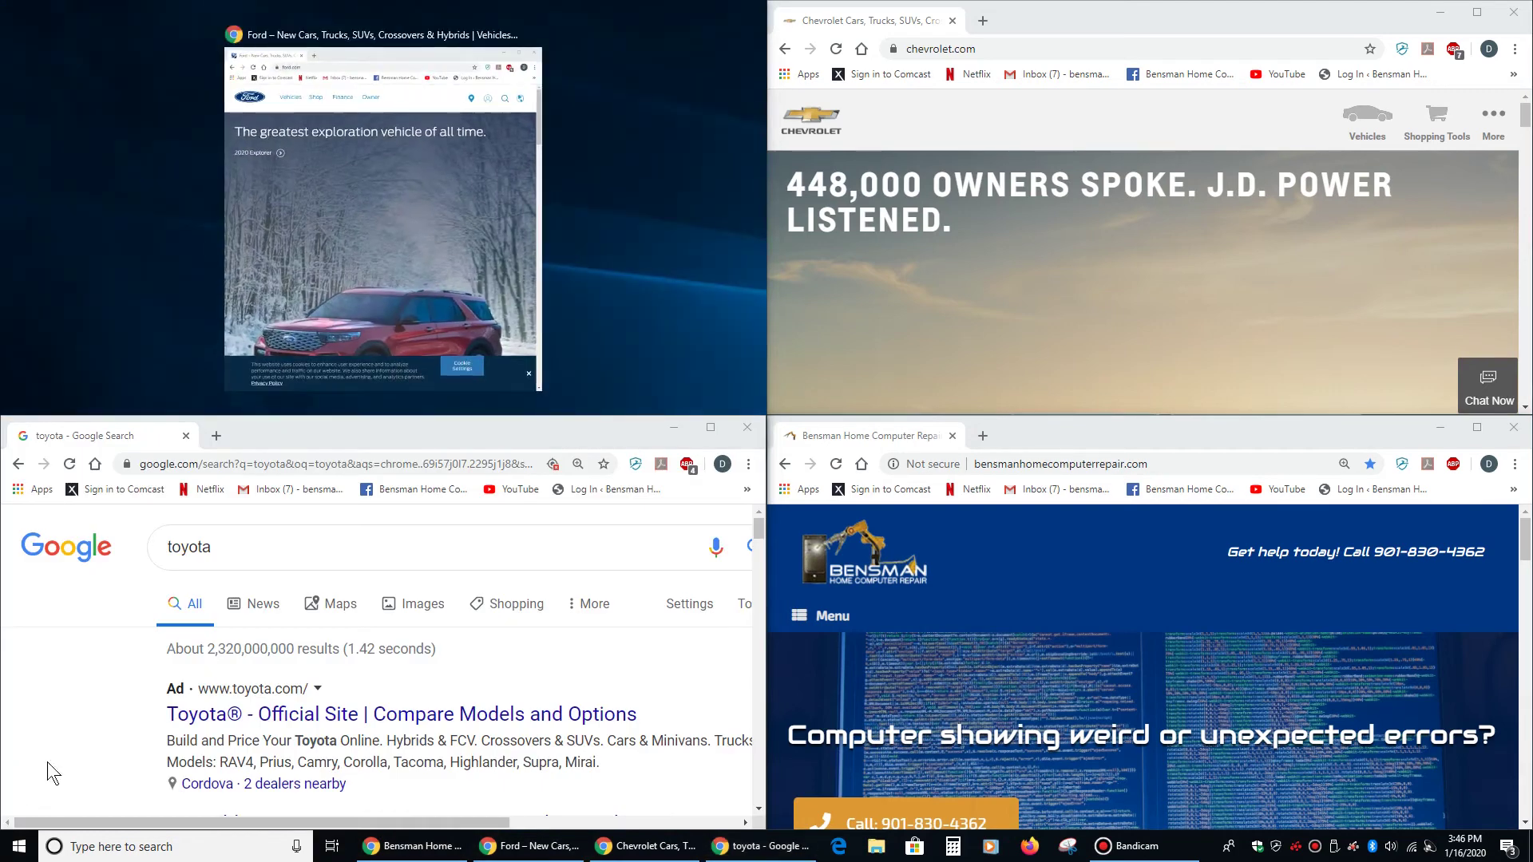
pyautogui.click(326, 252)
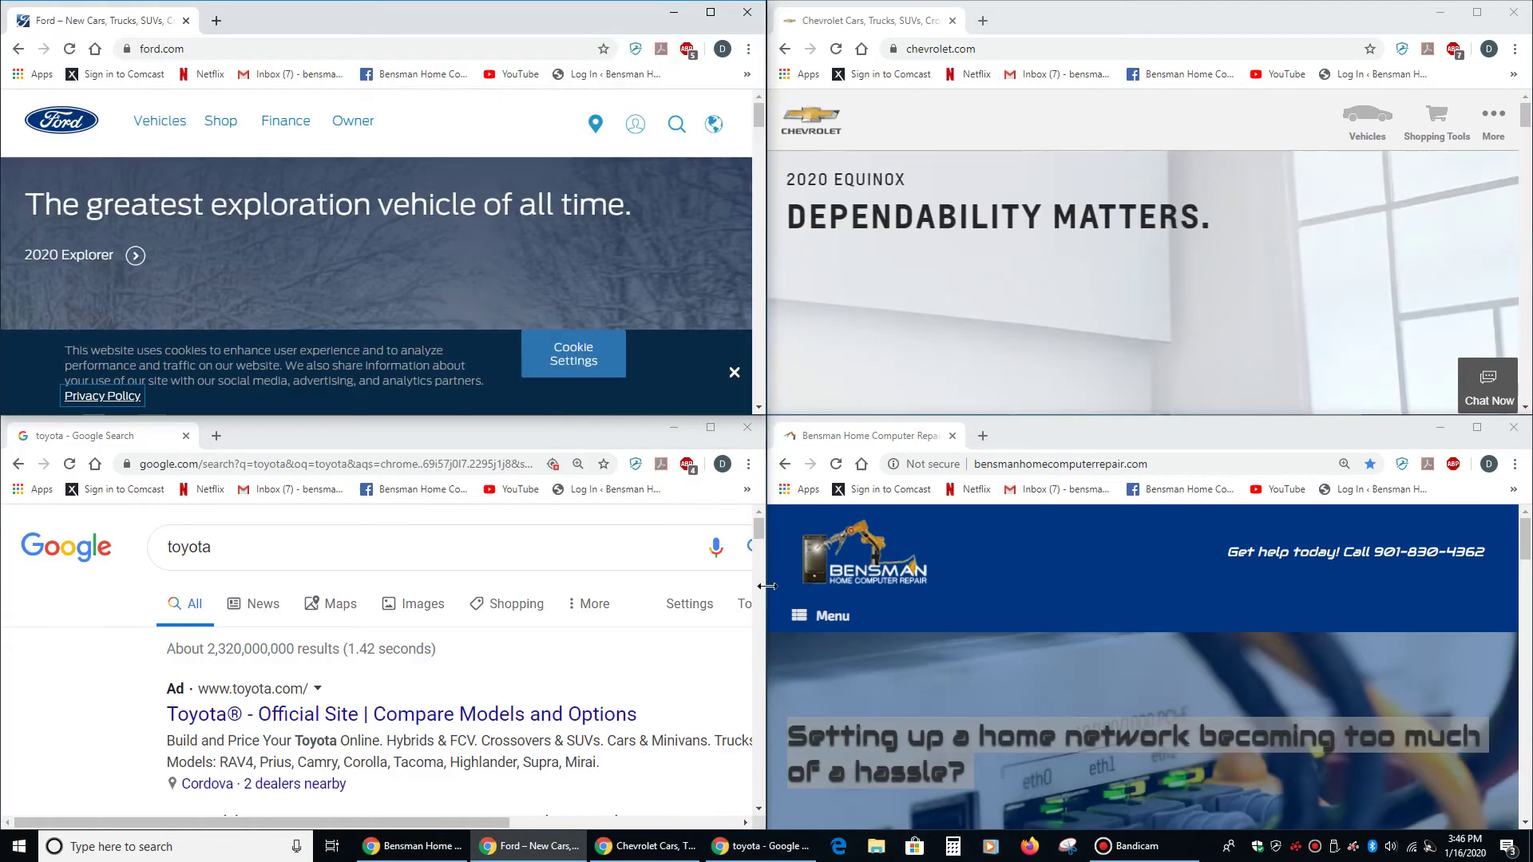
pyautogui.scroll(-4, 520, 653)
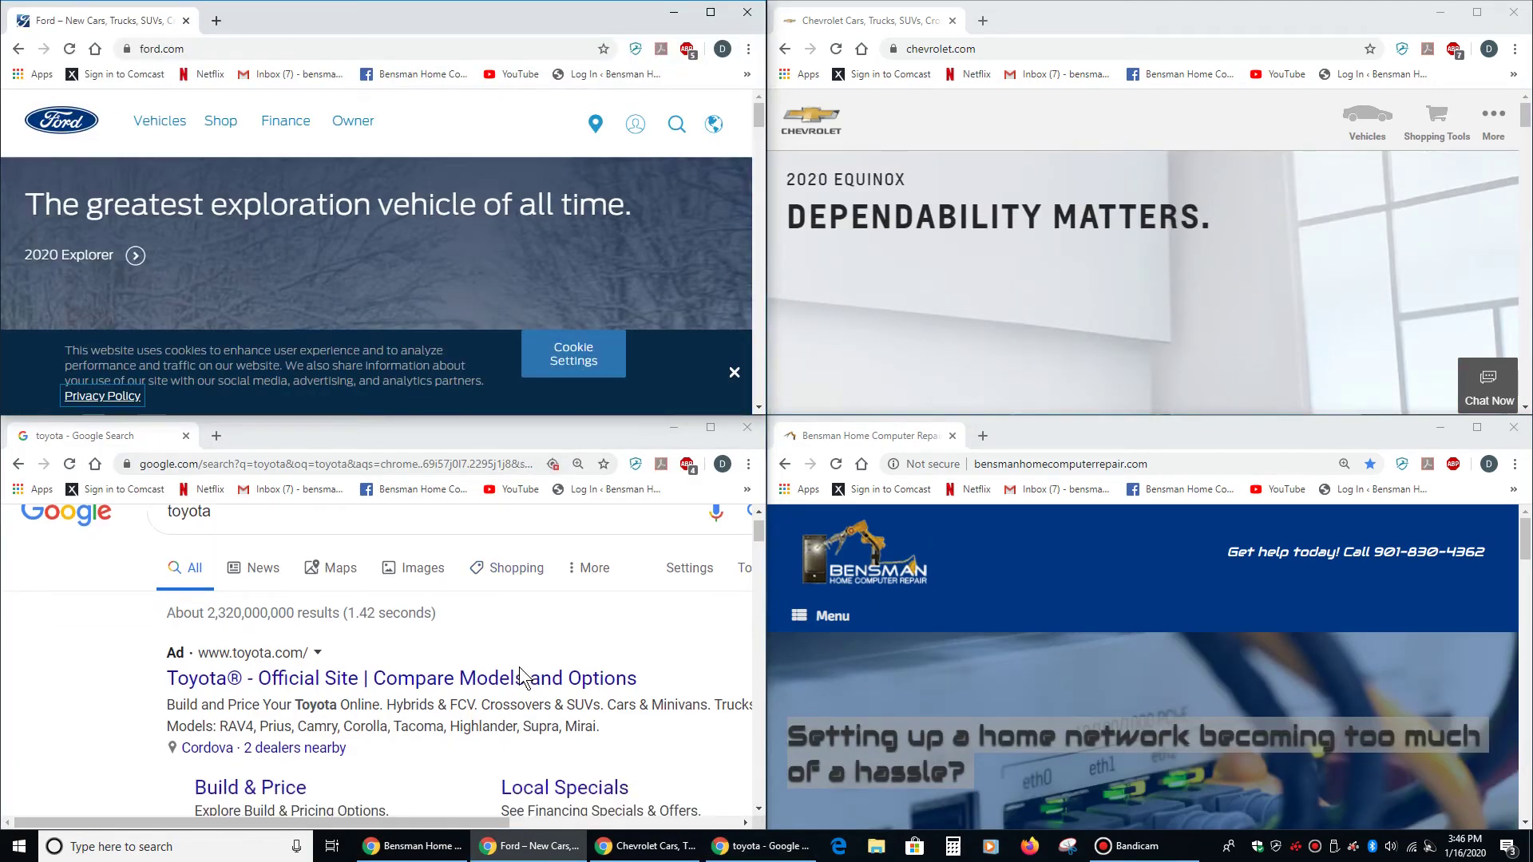
pyautogui.click(362, 630)
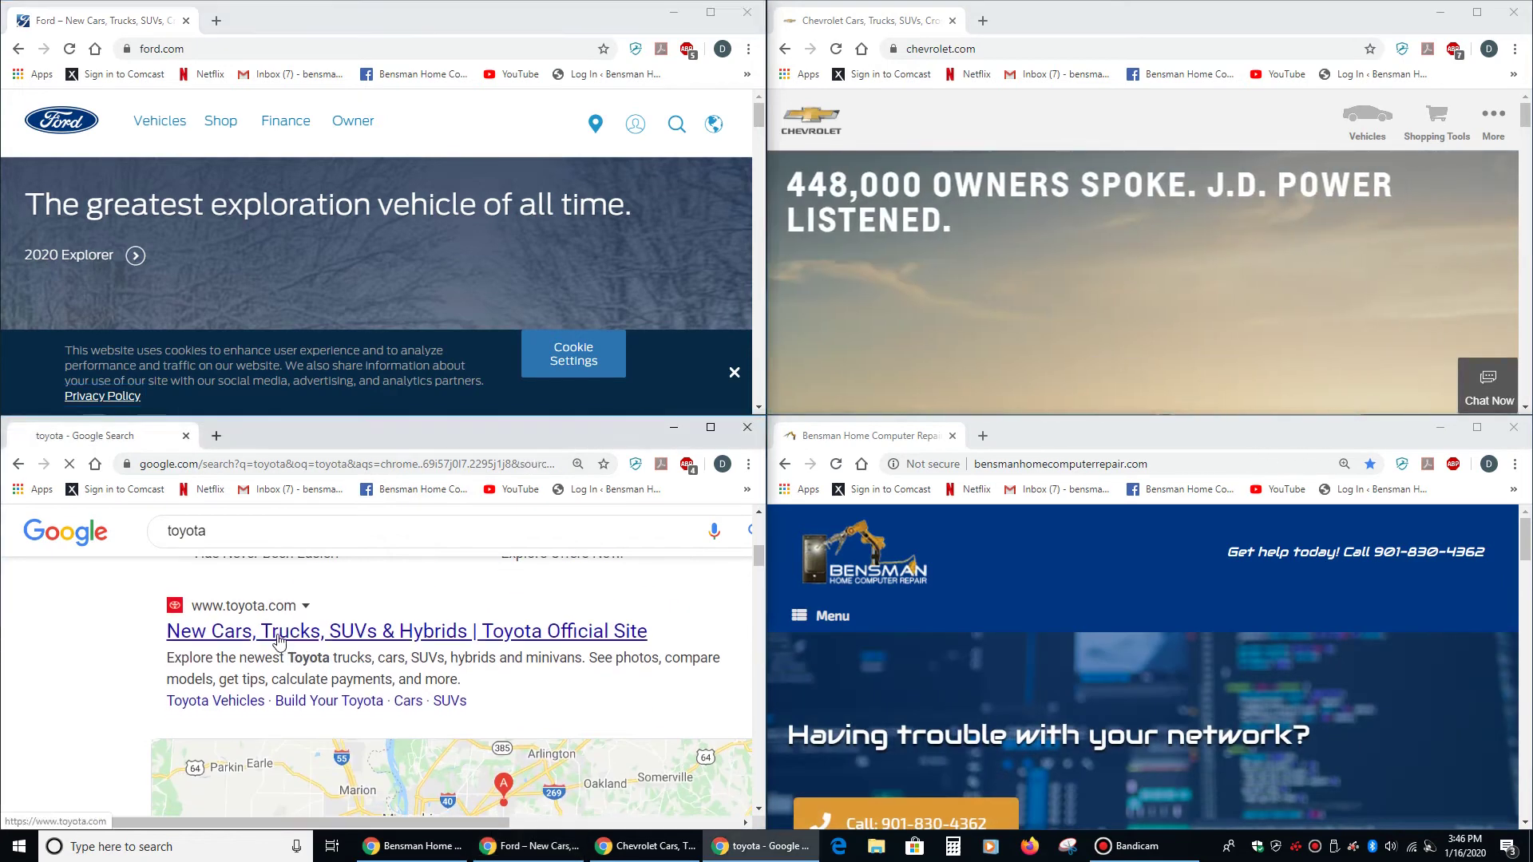
pyautogui.scroll(-6, 923, 626)
pyautogui.scroll(-3, 928, 620)
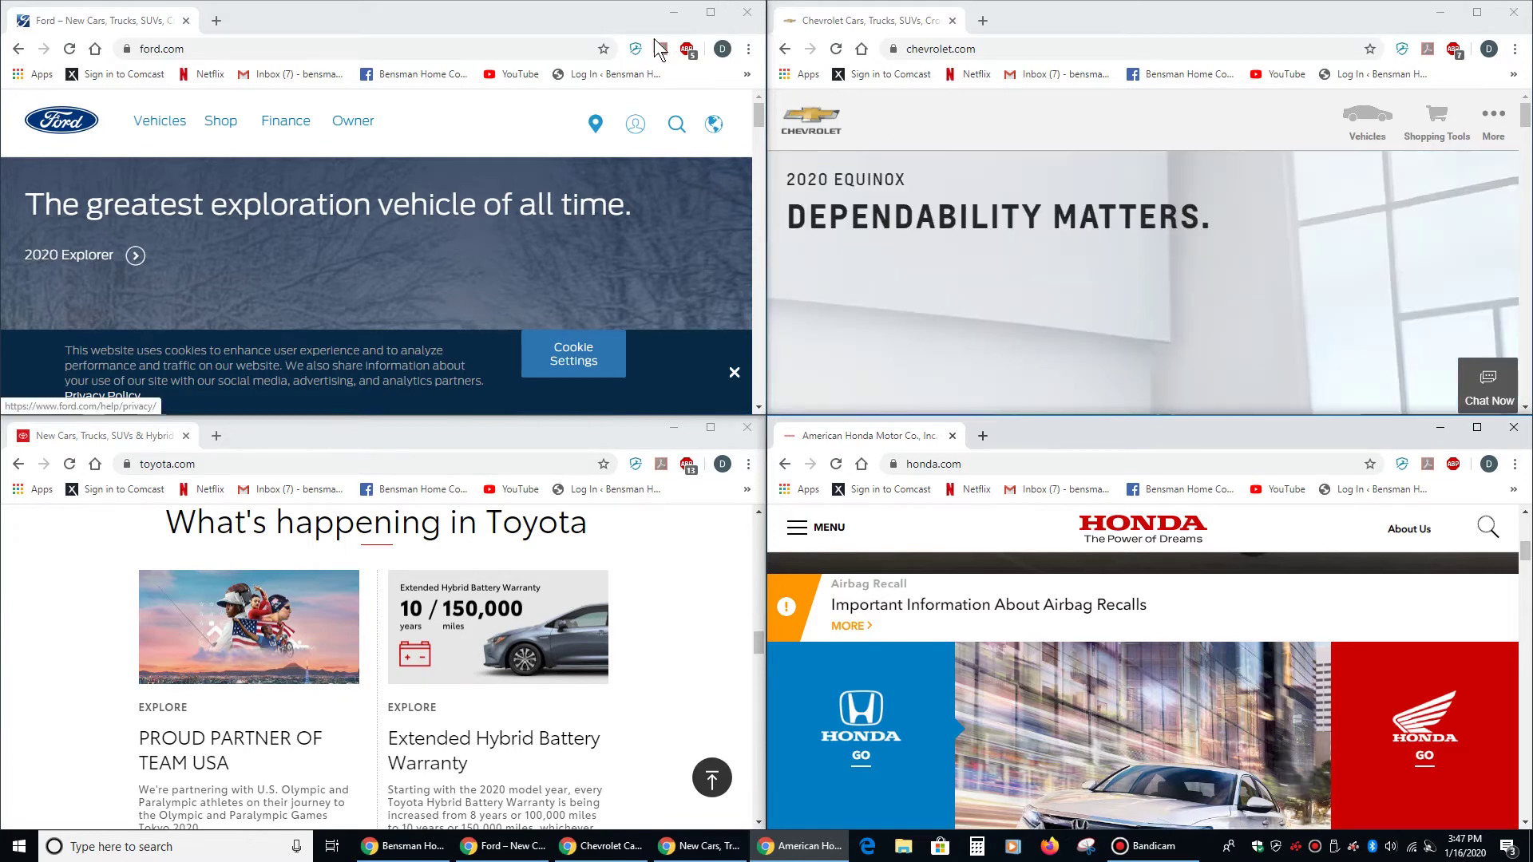
pyautogui.click(710, 12)
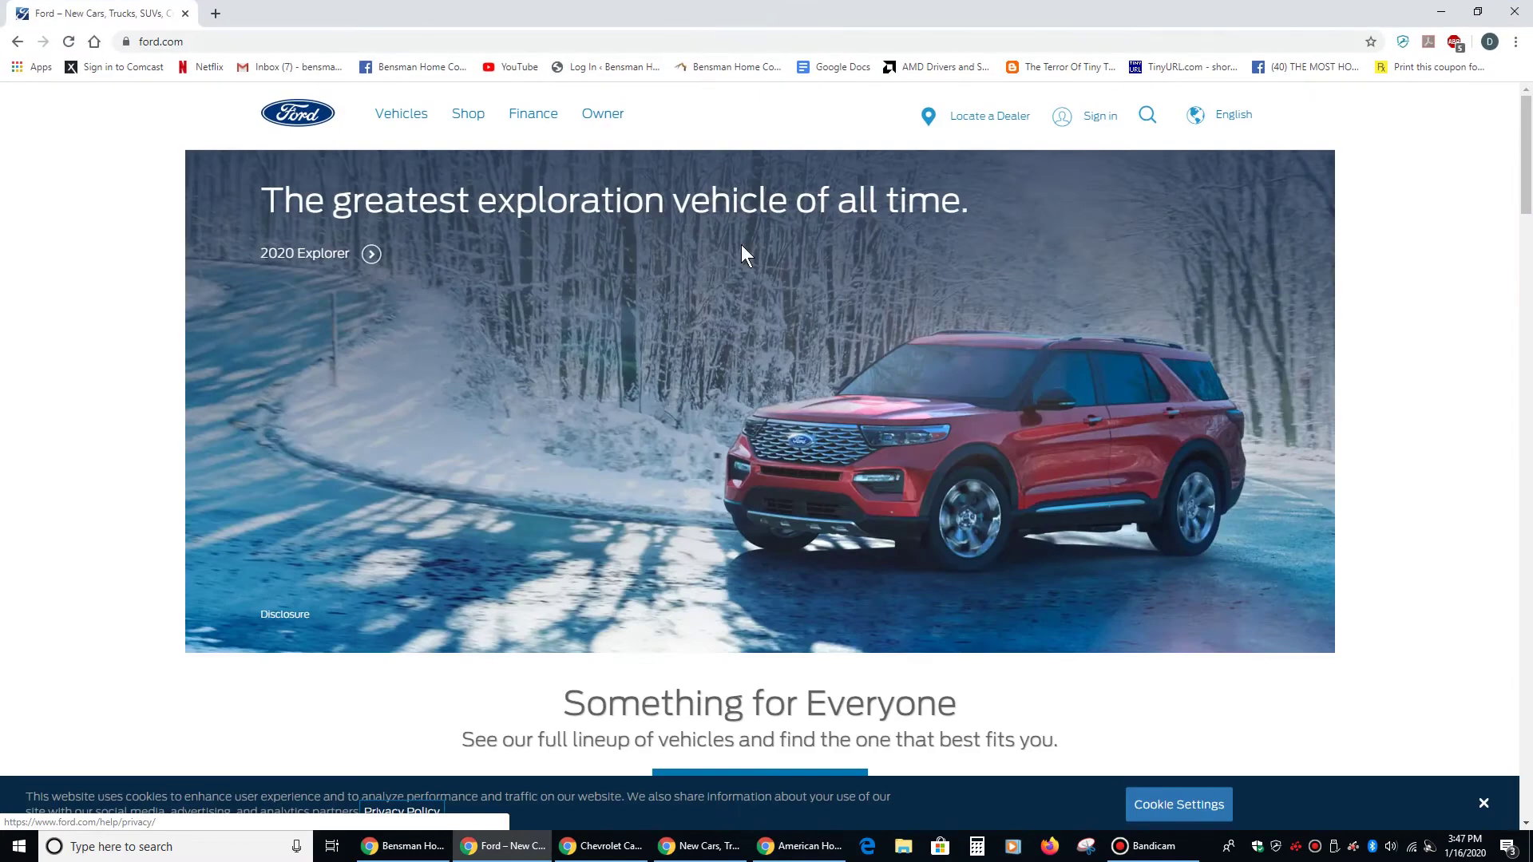
pyautogui.click(1477, 12)
pyautogui.moveTo(547, 185); pyautogui.dragTo(4, 3)
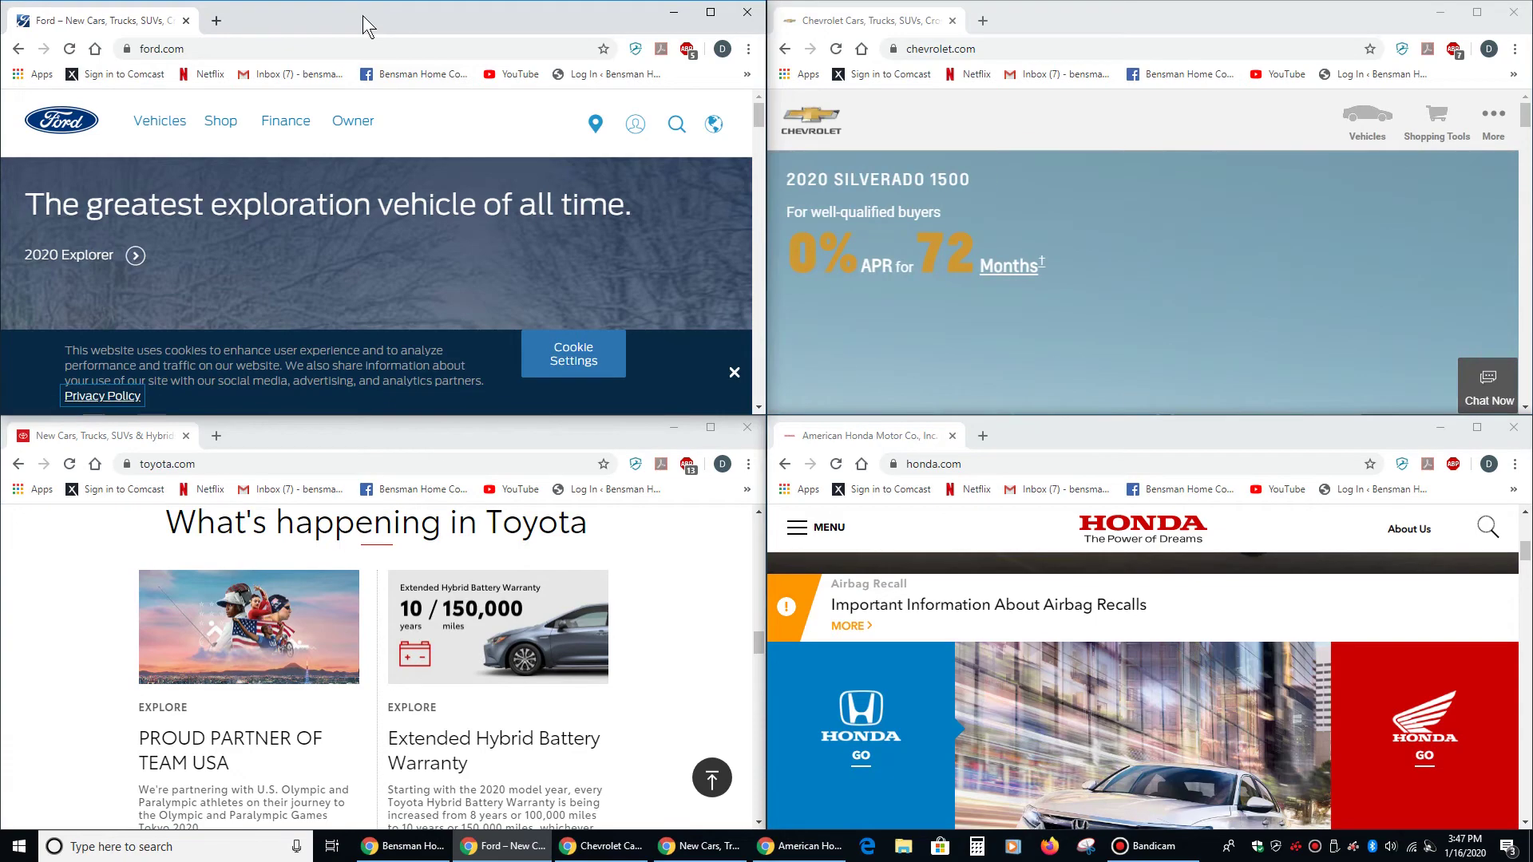
# Maximize and restore the Ford window, snapping it back to the left half each time
pyautogui.click(712, 19)
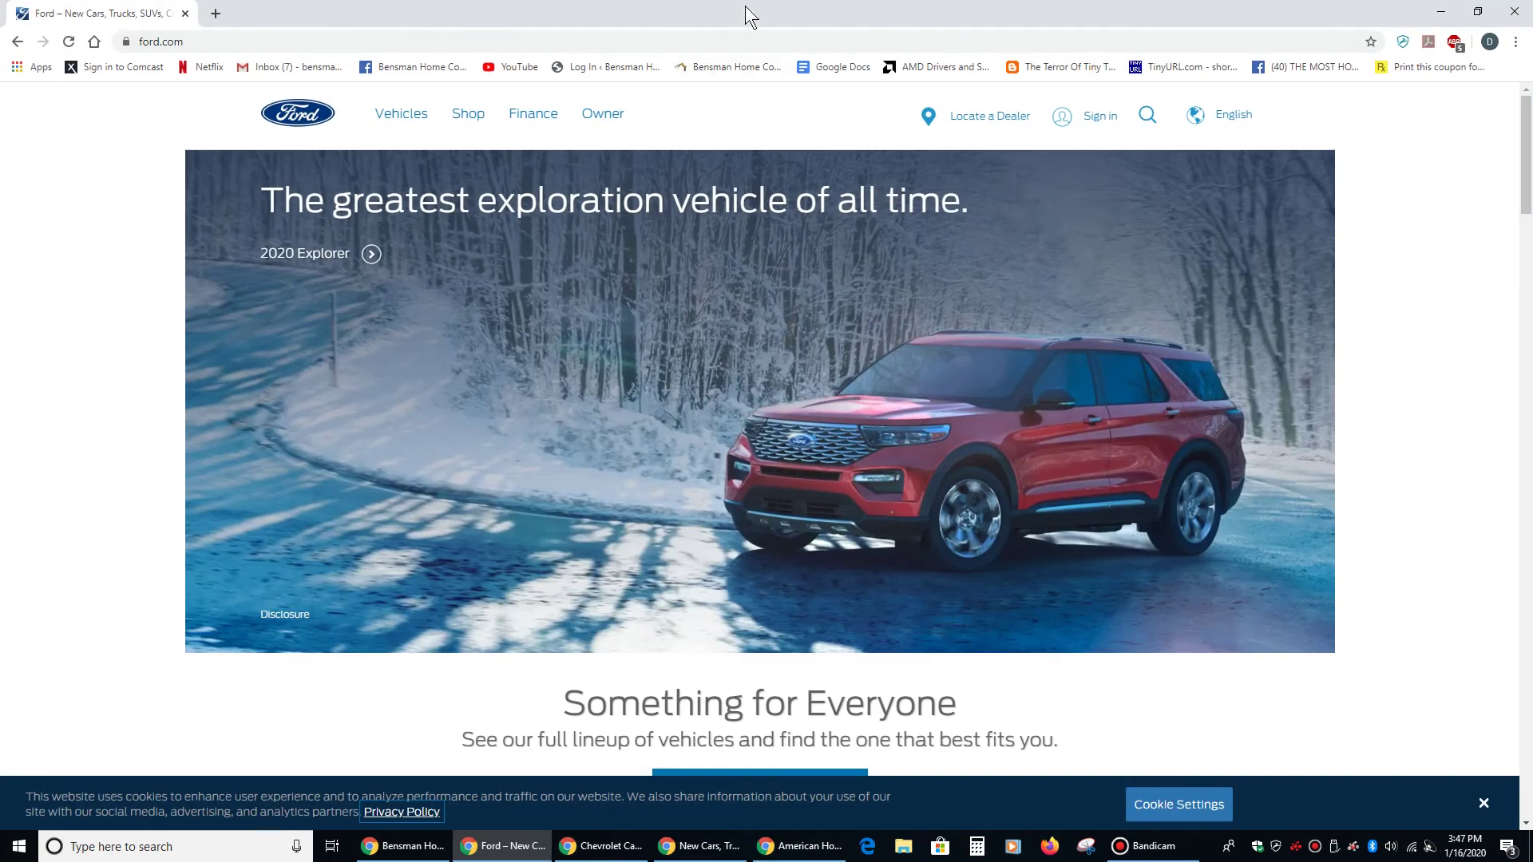
pyautogui.moveTo(745, 7); pyautogui.dragTo(4, 410)
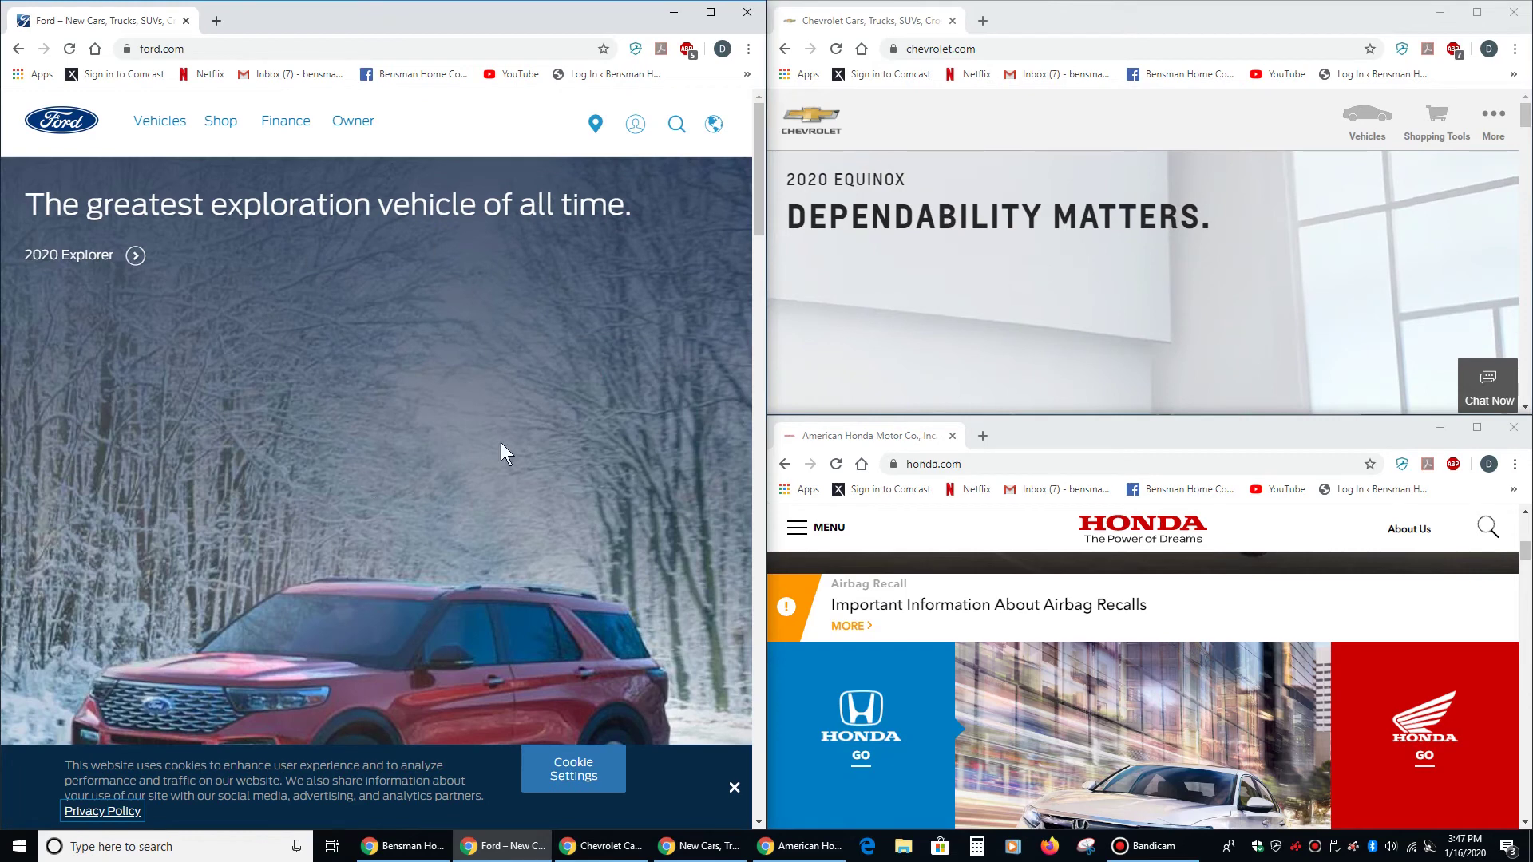
pyautogui.click(720, 10)
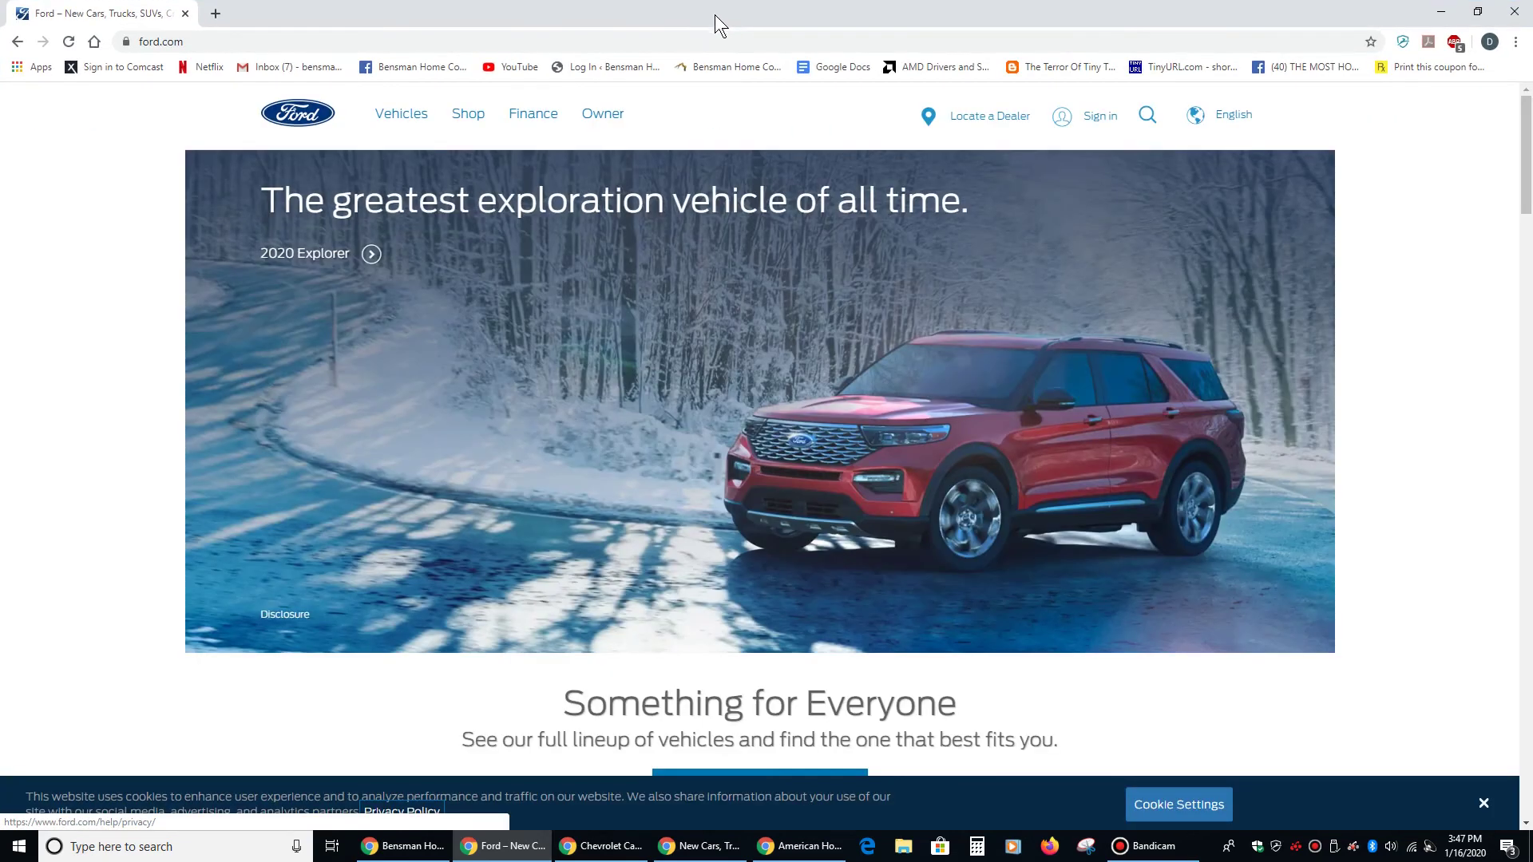
pyautogui.click(1476, 11)
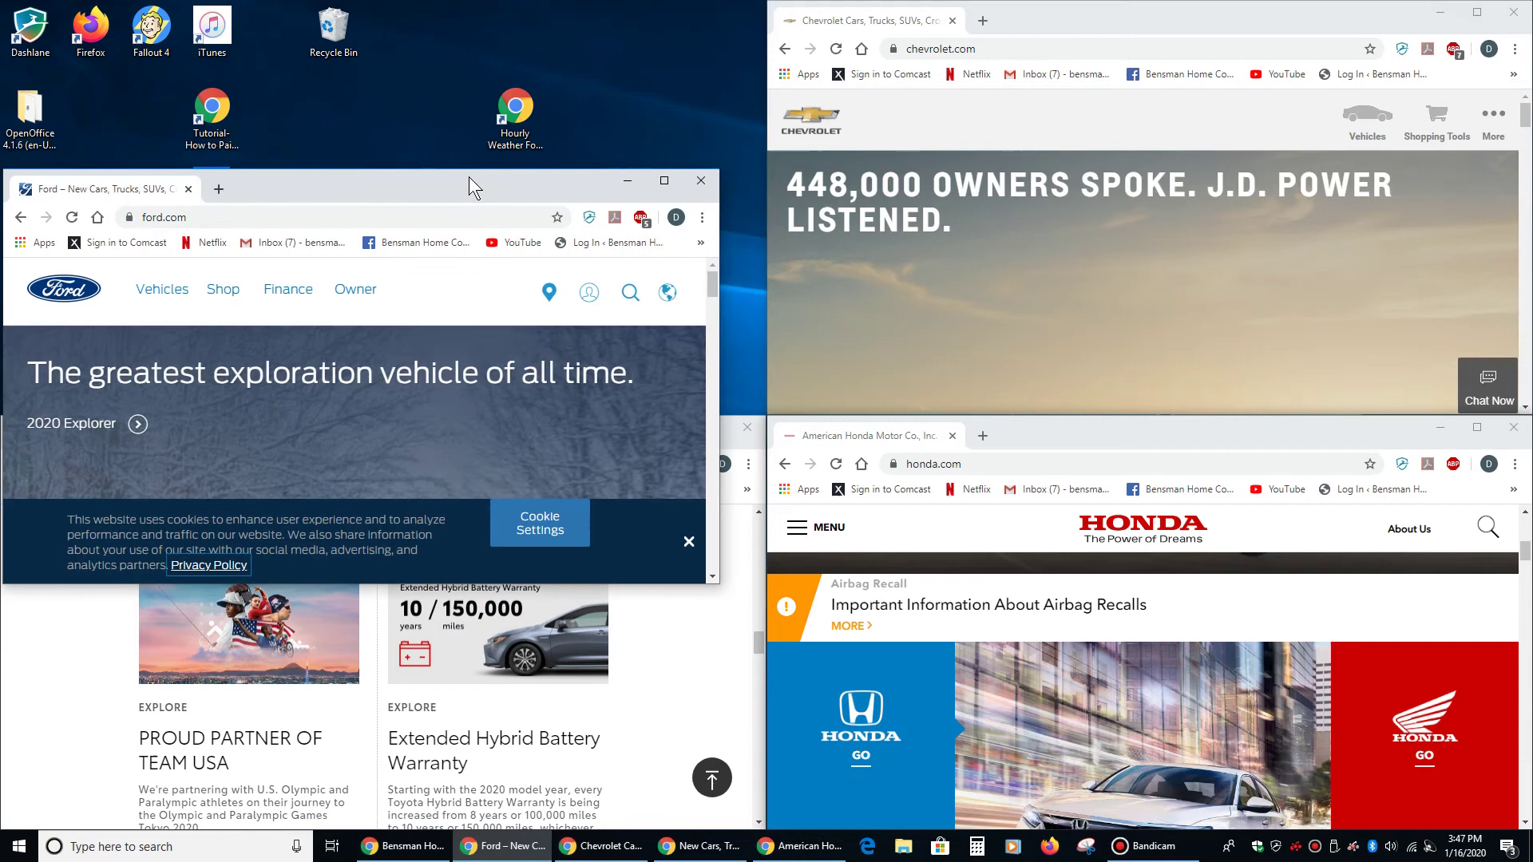
pyautogui.moveTo(468, 175); pyautogui.dragTo(2, 416)
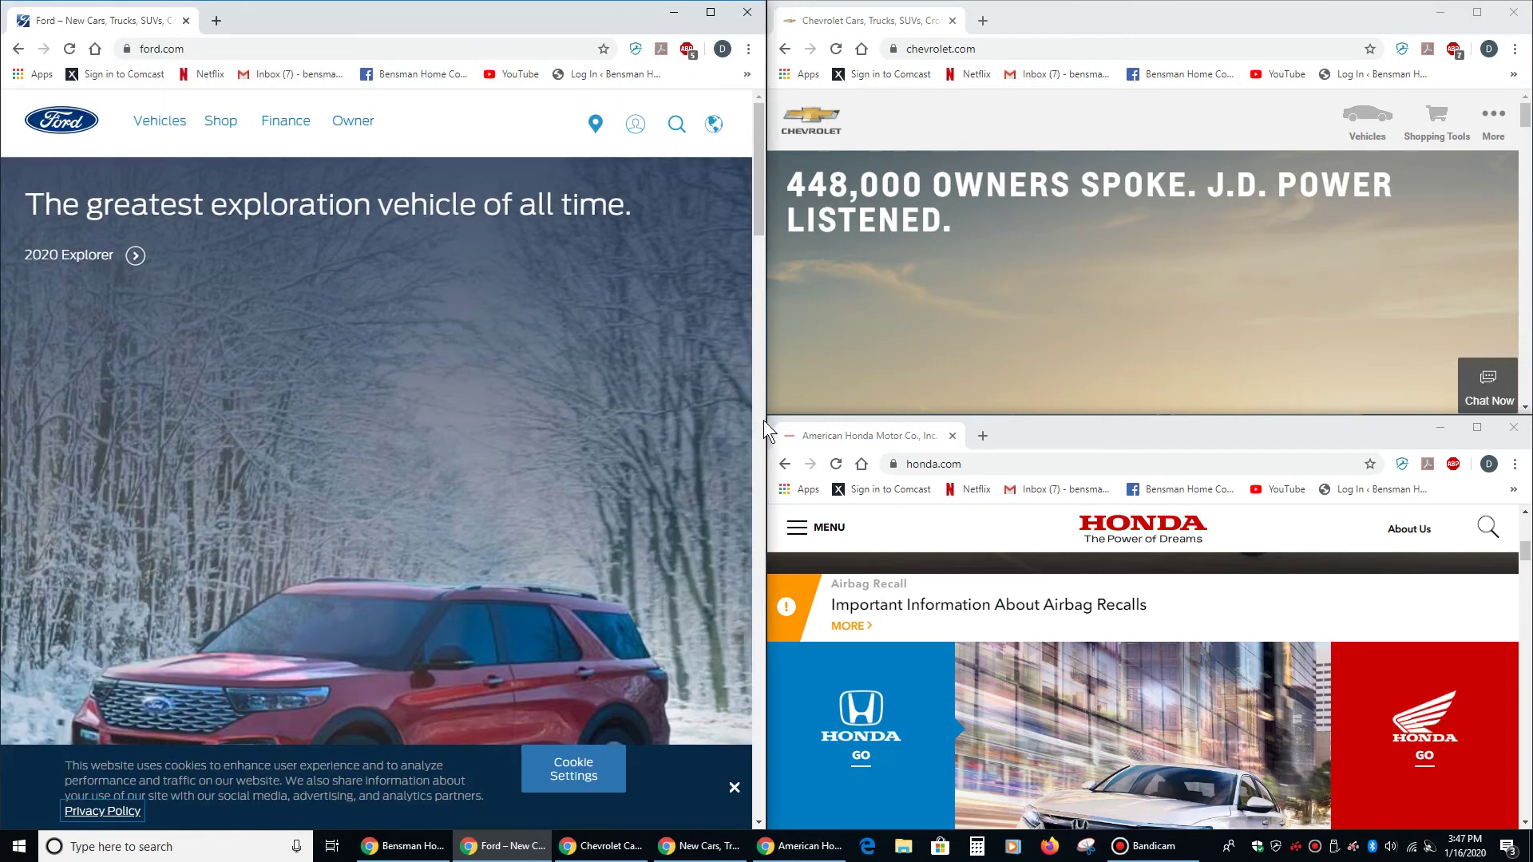
# Resize Ford wider then into a thin left strip, and maximize then restore Chevrolet
pyautogui.moveTo(768, 432); pyautogui.dragTo(1181, 437)
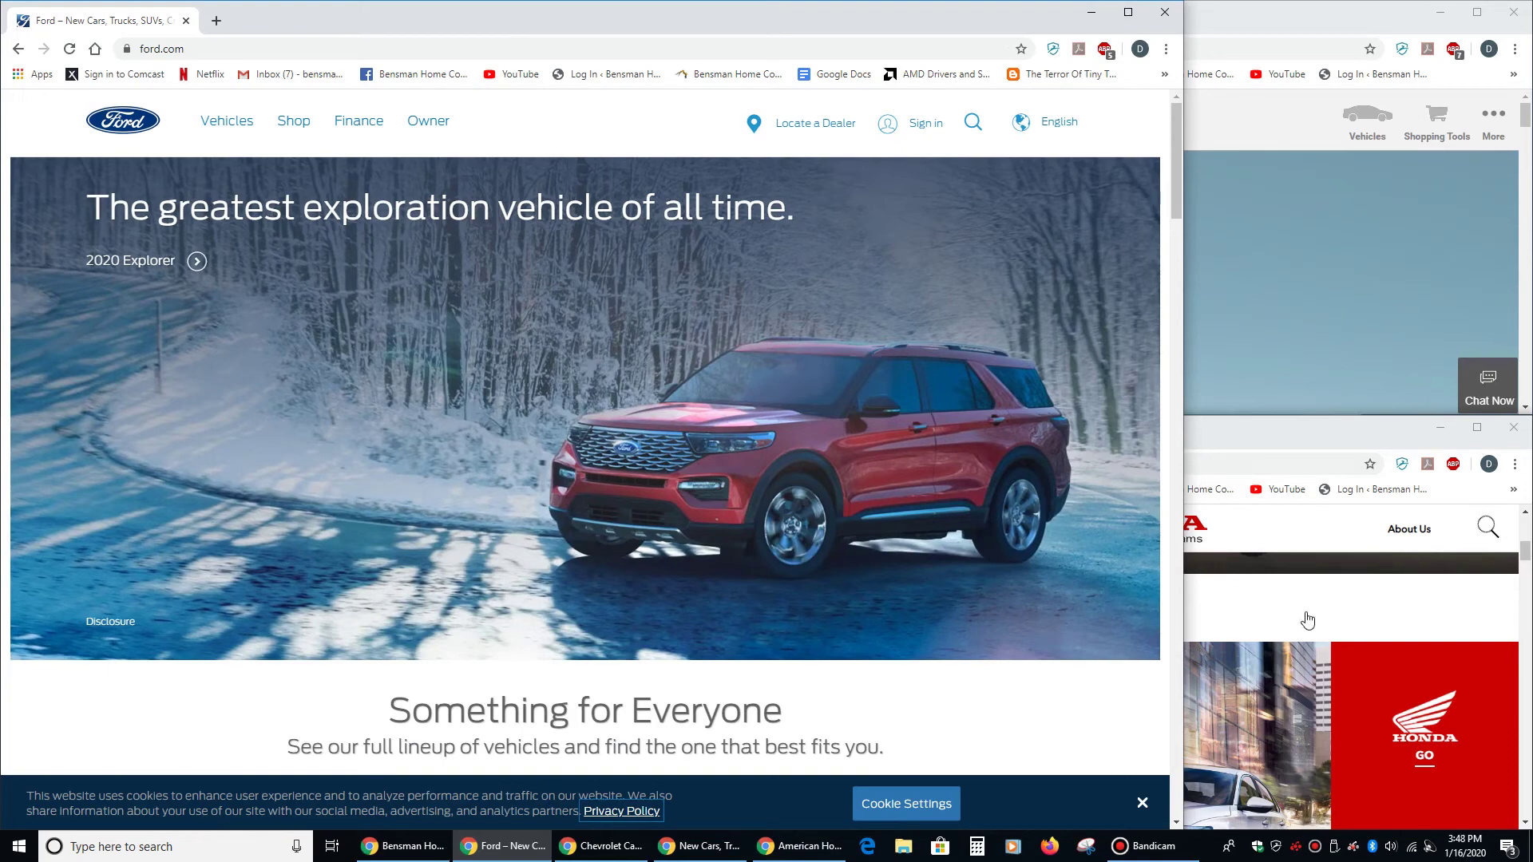
pyautogui.moveTo(1174, 472); pyautogui.dragTo(428, 472)
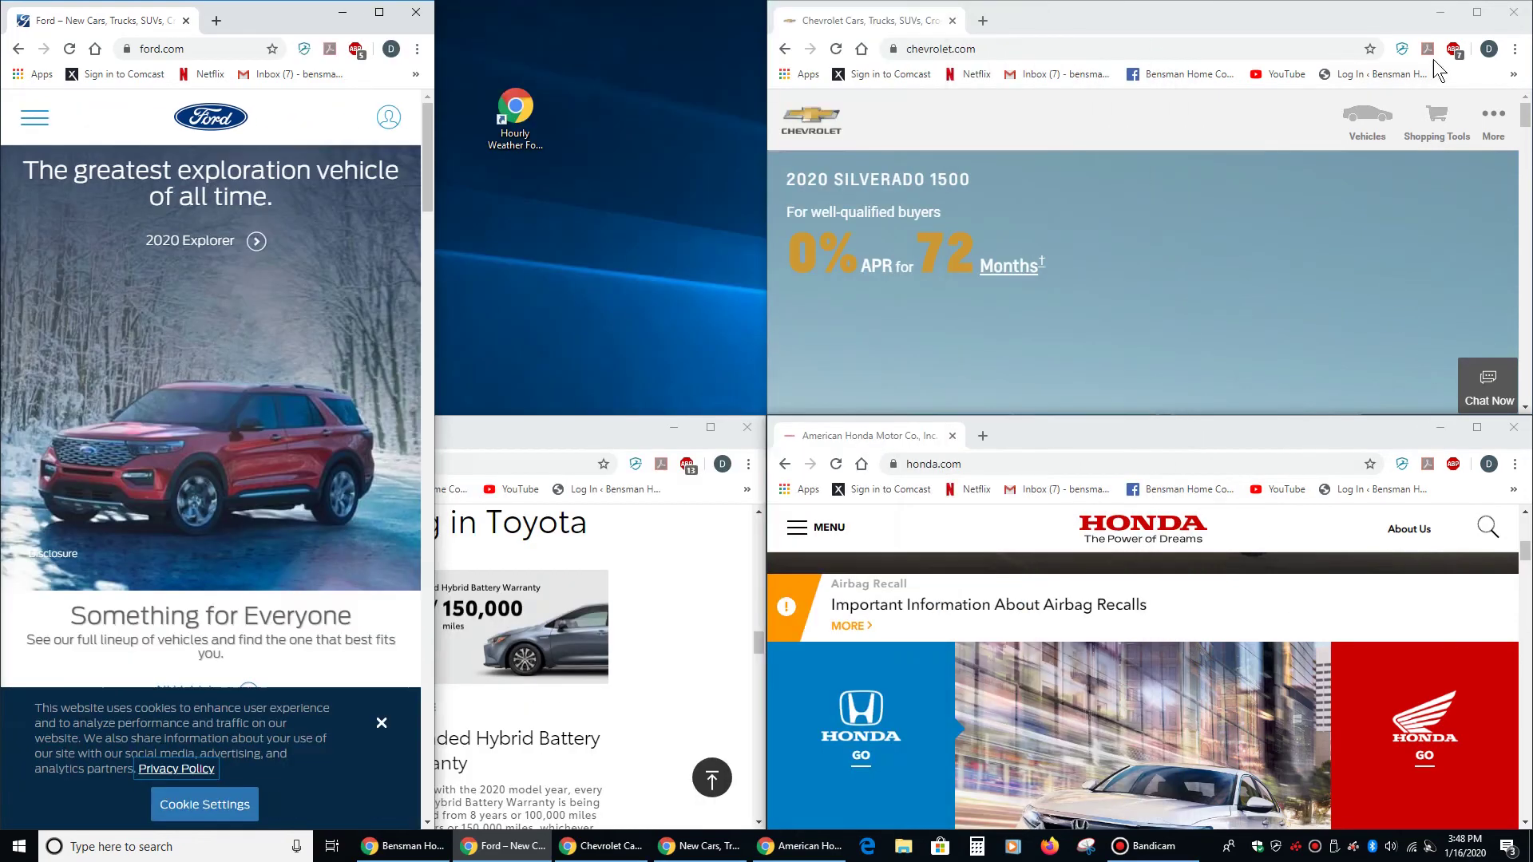
pyautogui.click(1477, 12)
pyautogui.click(1476, 12)
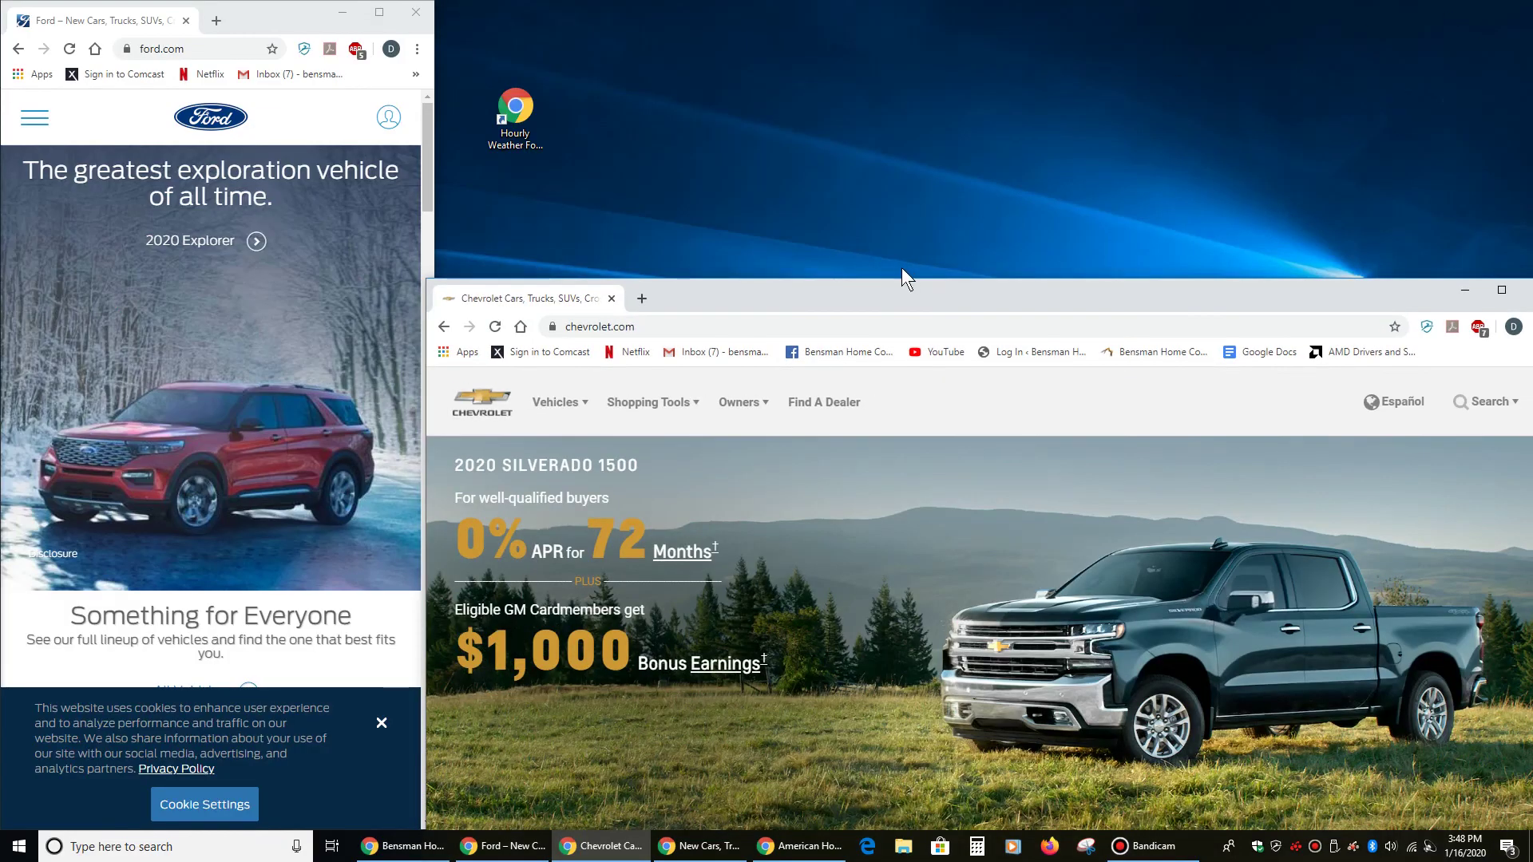
# Use Alt+Tab to bring up the maximized Bensman Home Computer Repair window
pyautogui.hotkey('alt', 'Tab')
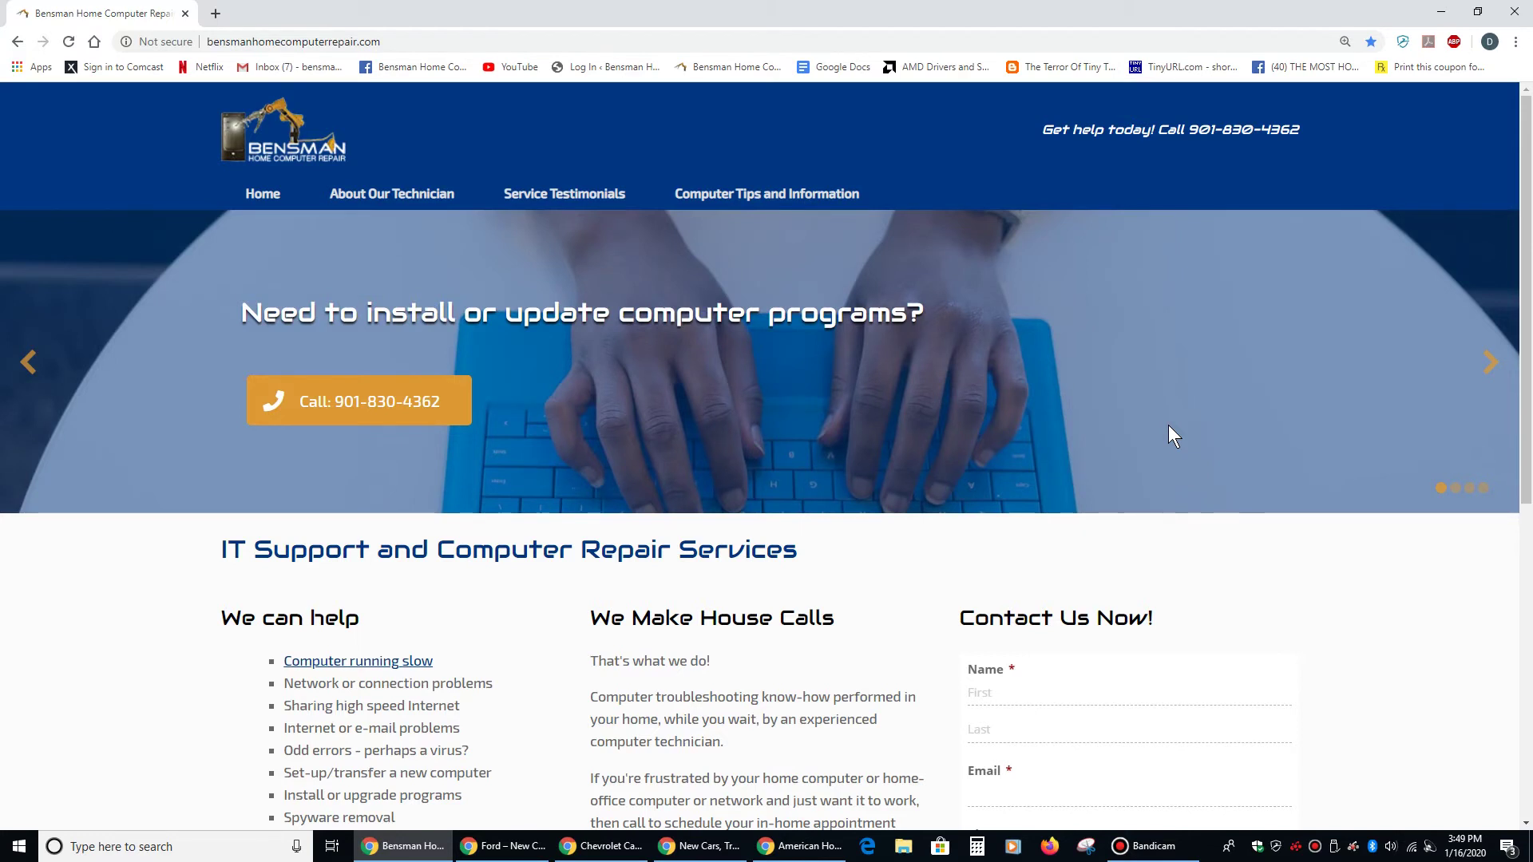